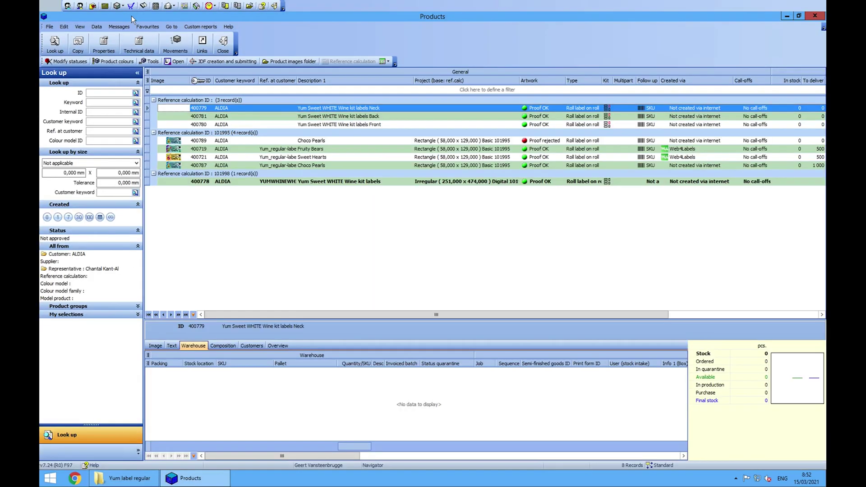
# - Start copying Choco Pearls product 400787 into a new product, accepting the version choice
pyautogui.click(271, 166)
pyautogui.click(77, 43)
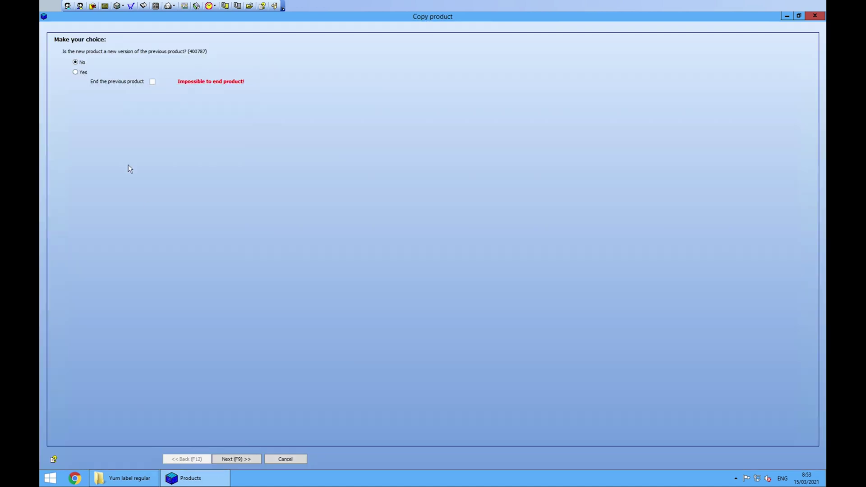
pyautogui.click(235, 459)
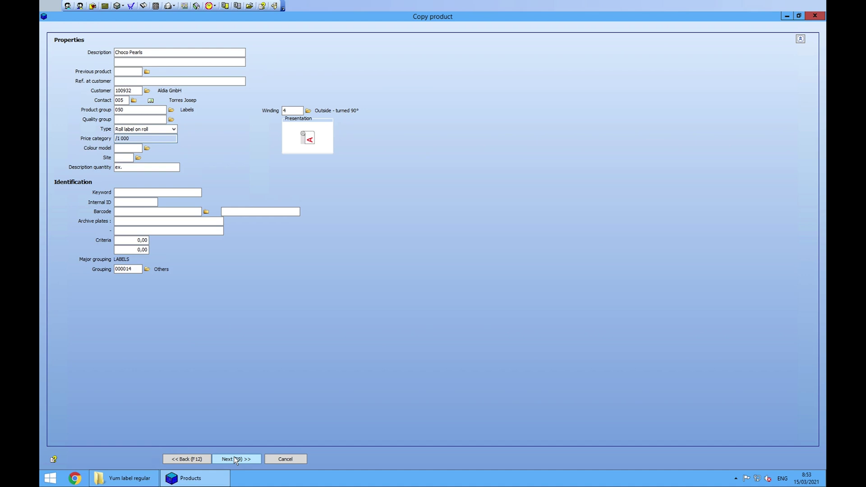
# - Use the choco pearls label PDF file name as the Ref. at customer
pyautogui.click(131, 81)
pyautogui.click(153, 476)
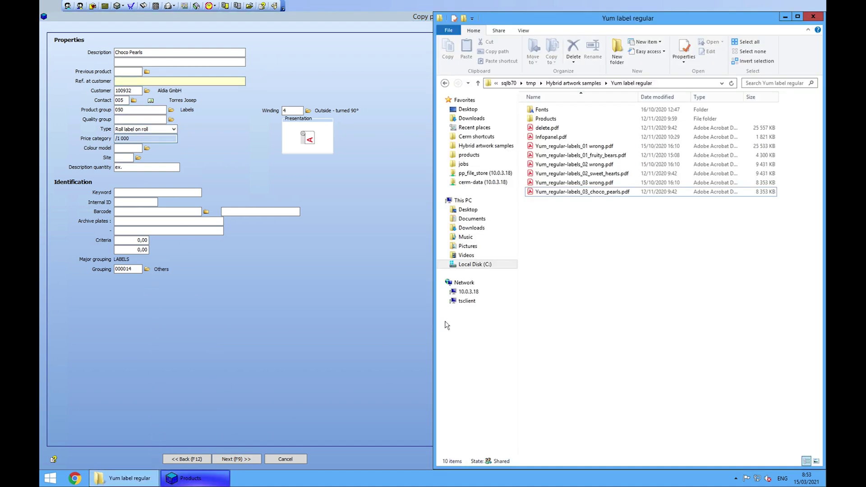
pyautogui.click(588, 192)
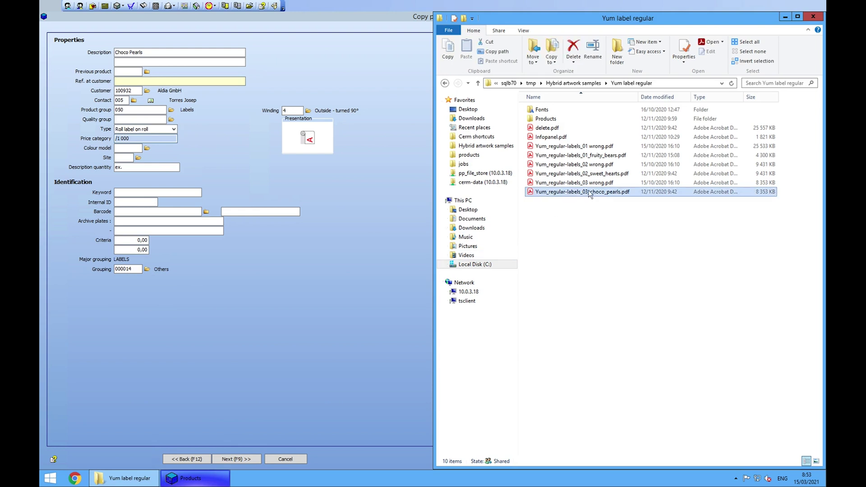
pyautogui.click(588, 190)
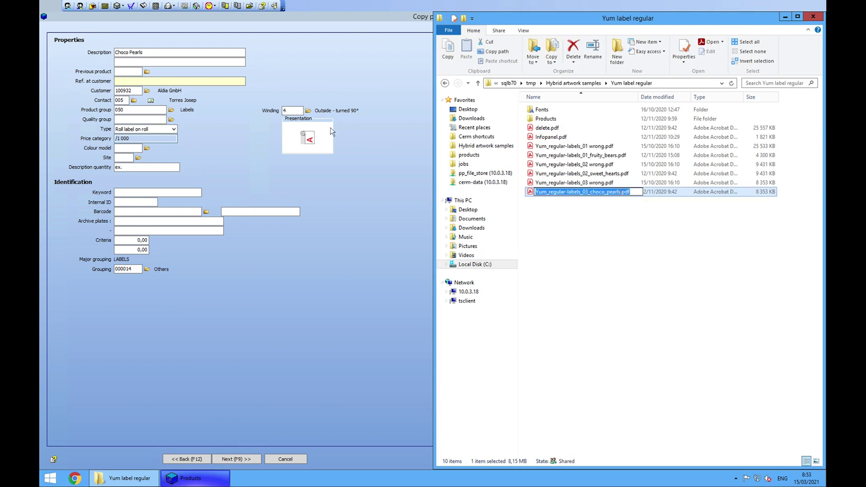
pyautogui.click(236, 81)
pyautogui.hotkey('ctrl', 'v')
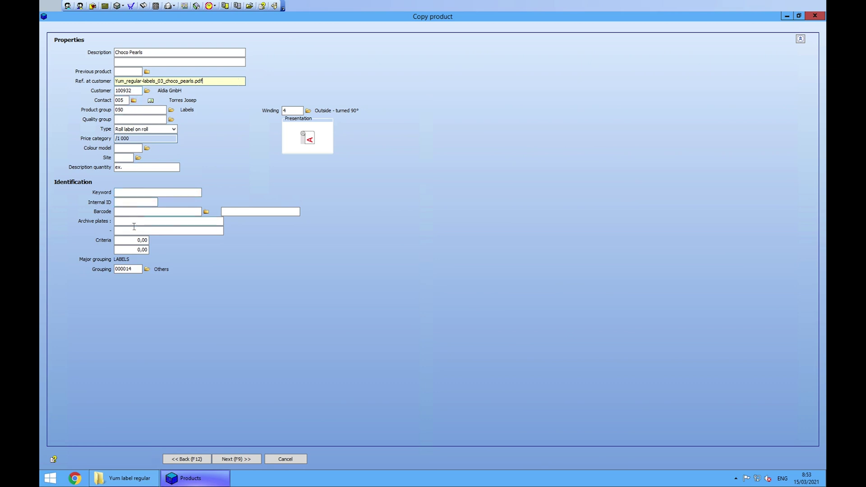
# - Paste the barcode and white-underprint prepress instructions and finish creating the new product
pyautogui.click(248, 459)
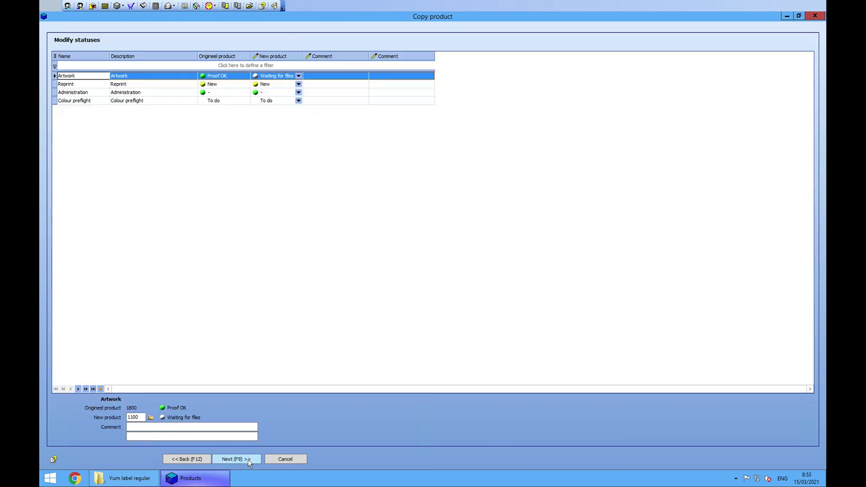
pyautogui.click(249, 459)
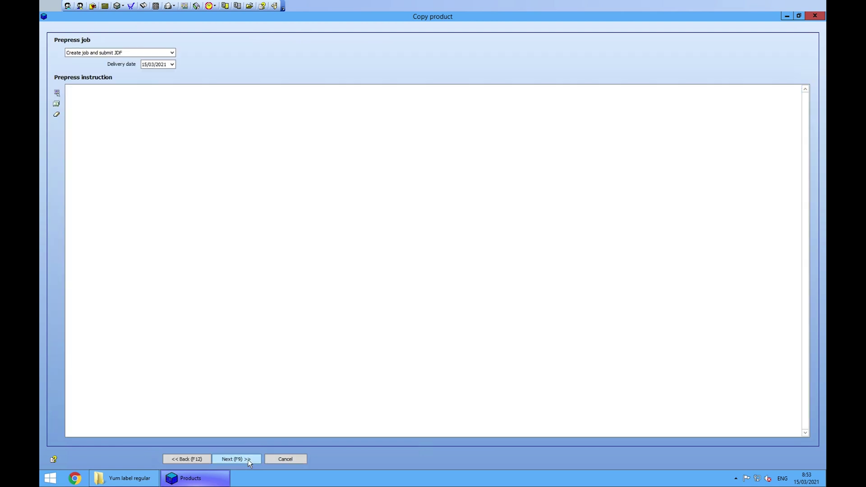
pyautogui.click(241, 348)
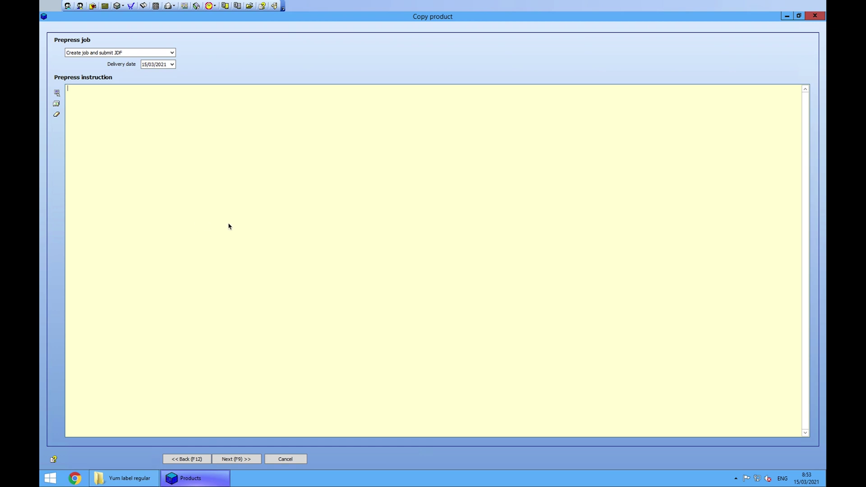
pyautogui.hotkey('ctrl', 'v')
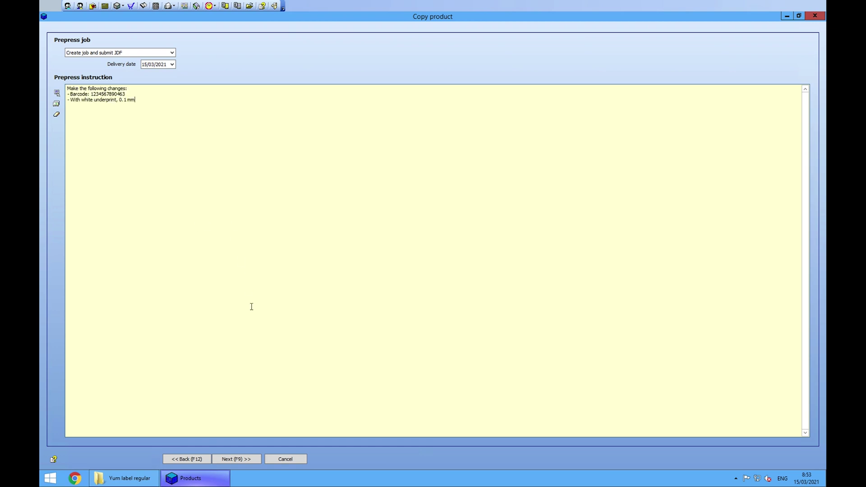
pyautogui.click(244, 460)
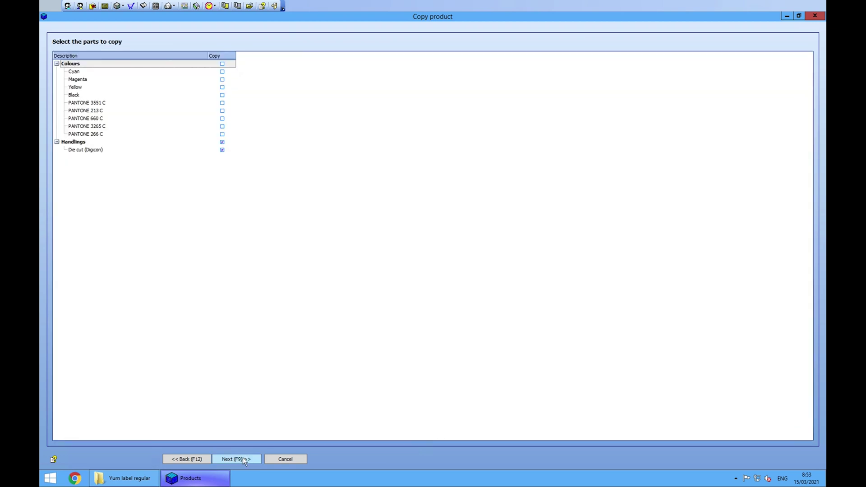
pyautogui.click(243, 458)
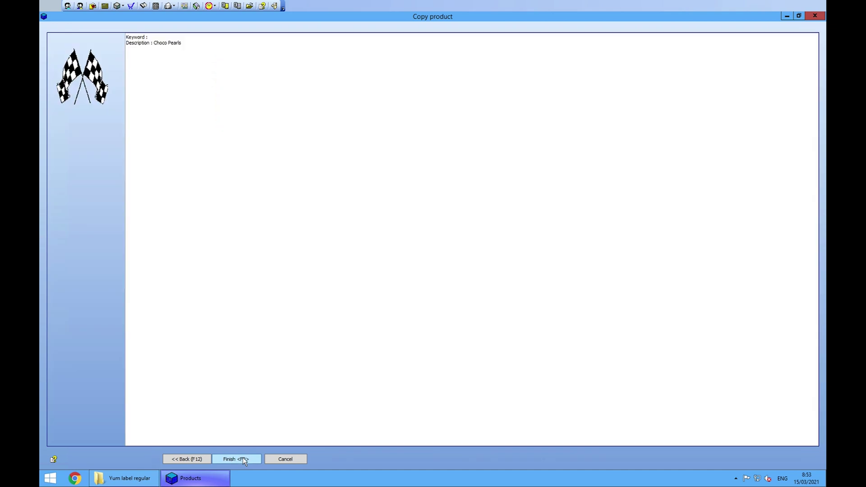
pyautogui.click(243, 459)
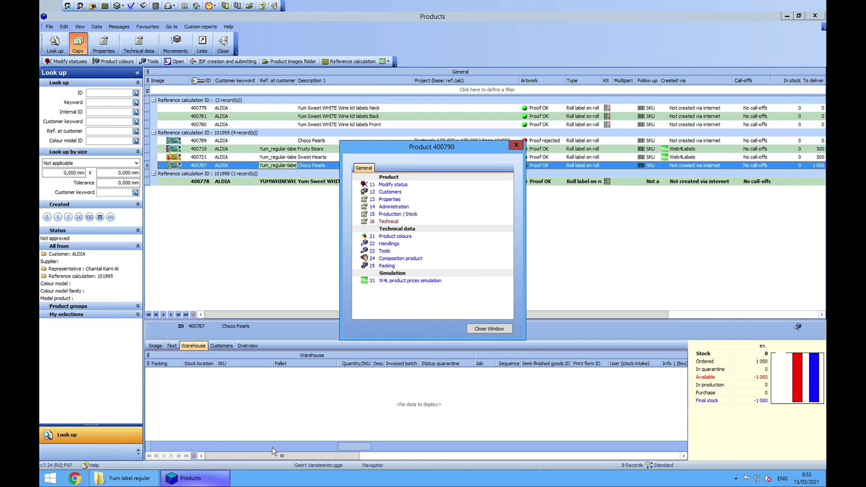
# - Attach the choco pearls PDF from File Explorer as artwork on product 400790 and confirm
pyautogui.click(474, 329)
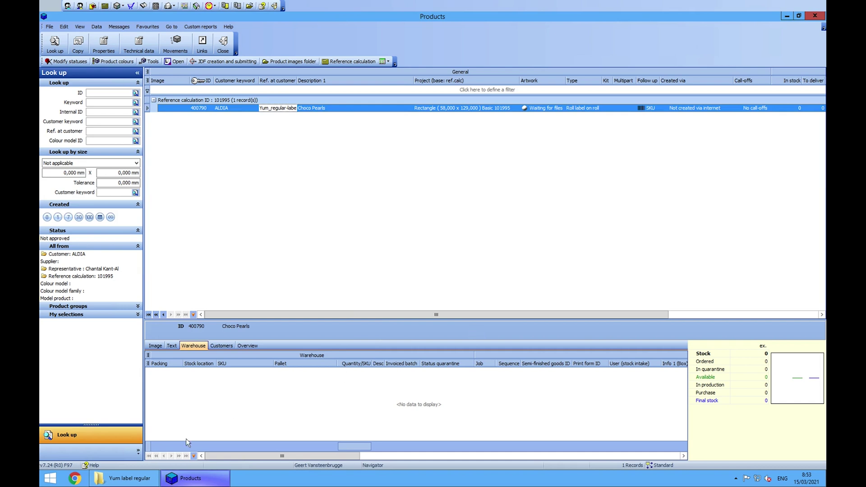
pyautogui.click(125, 478)
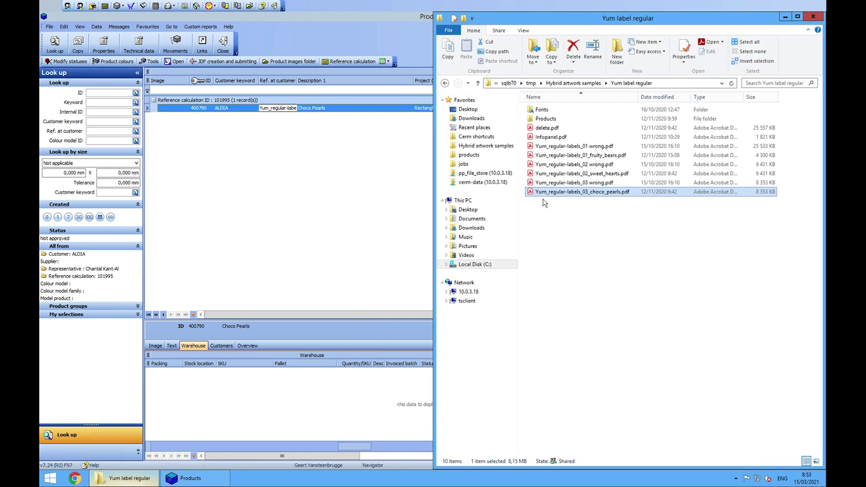
pyautogui.moveTo(542, 191); pyautogui.dragTo(373, 107)
pyautogui.click(415, 260)
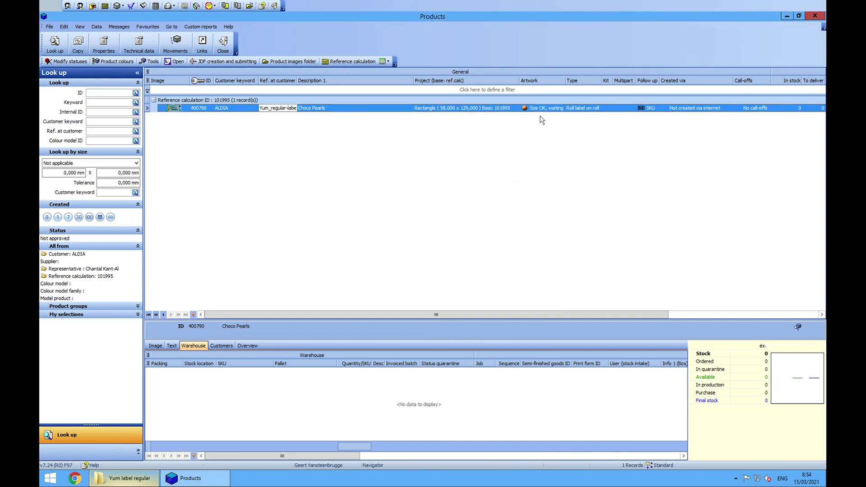
pyautogui.moveTo(565, 82); pyautogui.dragTo(605, 82)
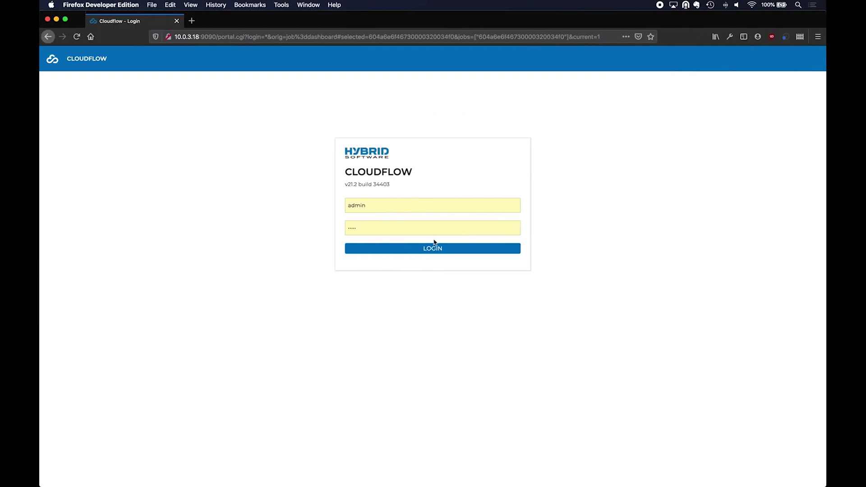
# - Log in to Cloudflow, show the Choco Pearls 400790 job and the 400790.pdf asset options
pyautogui.click(433, 248)
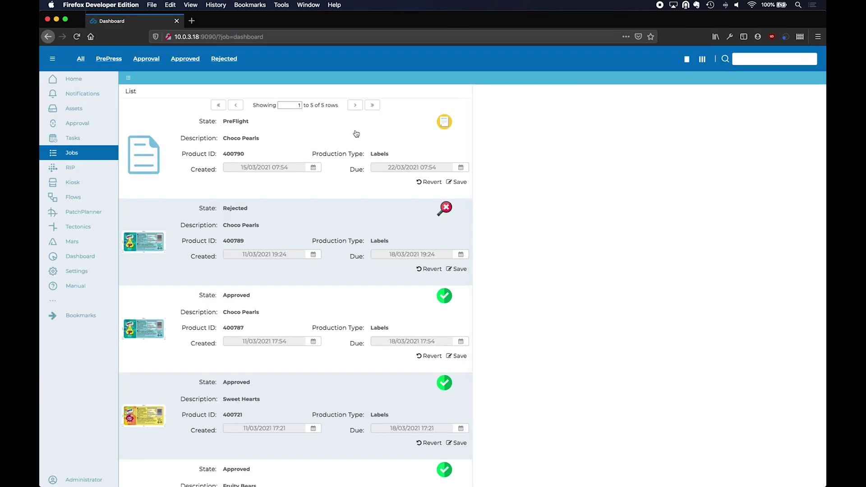
pyautogui.click(356, 135)
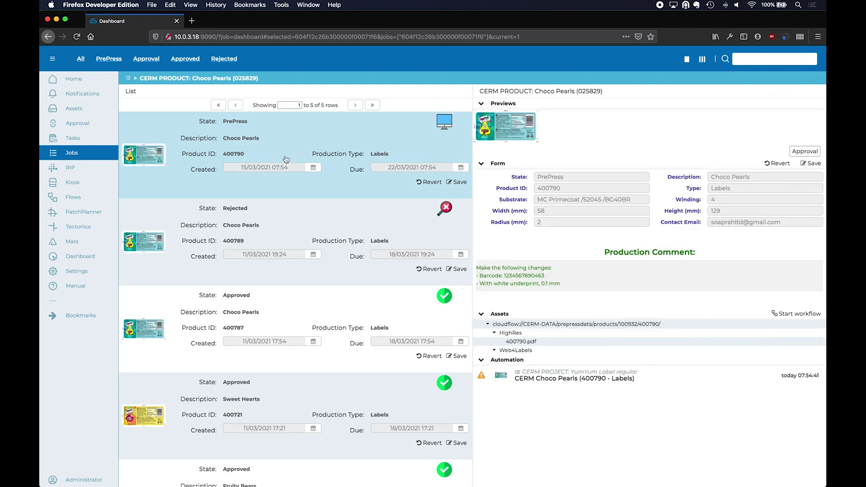
pyautogui.rightClick(554, 346)
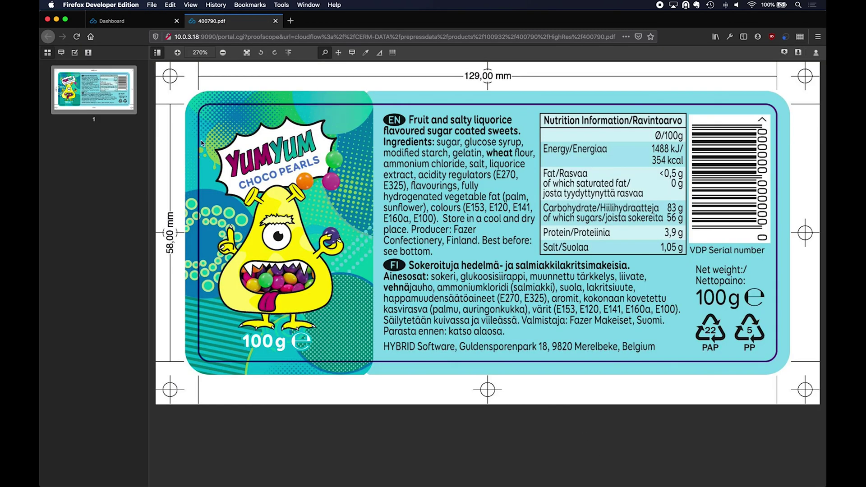
# - Review the preflight findings, marking high-res image, RGB fill and small-font objects on the label
pyautogui.click(74, 53)
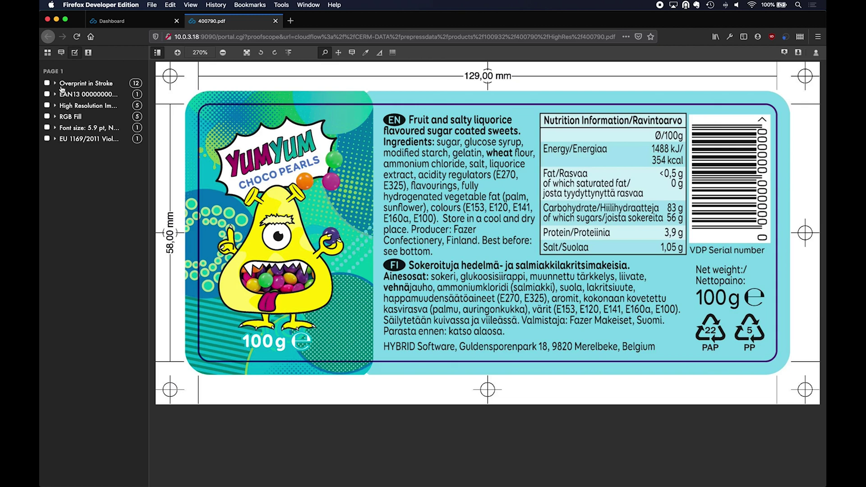
pyautogui.click(48, 106)
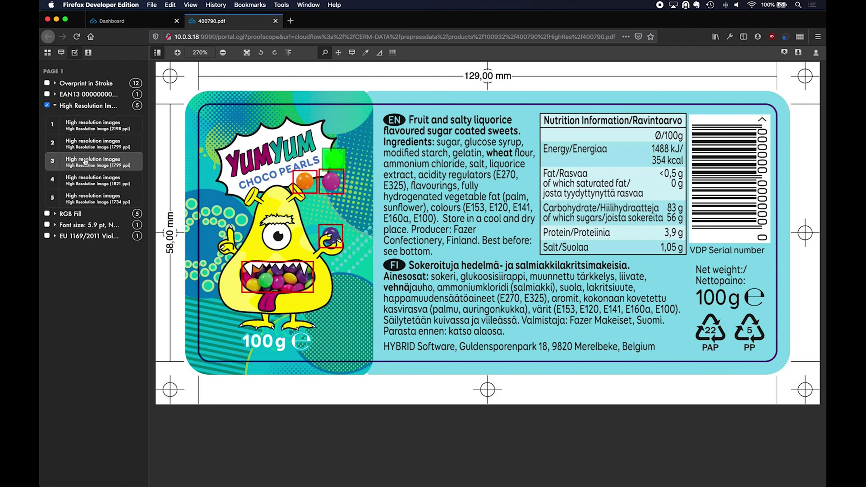
pyautogui.click(48, 106)
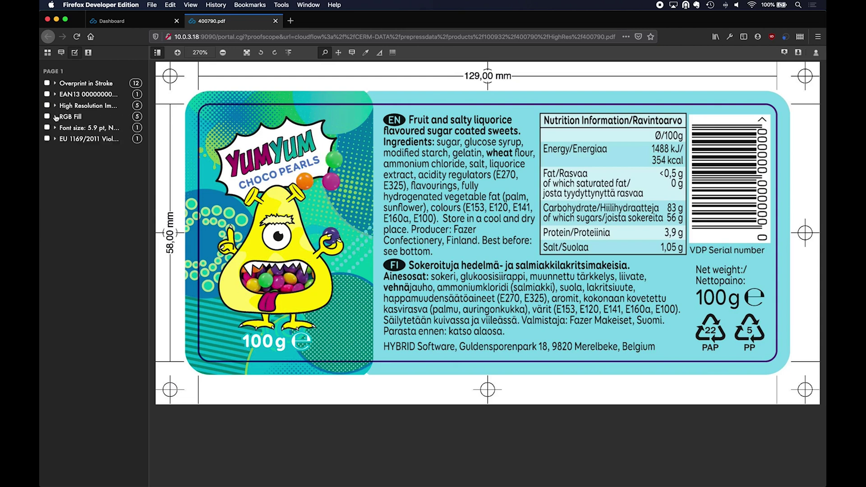
pyautogui.click(48, 117)
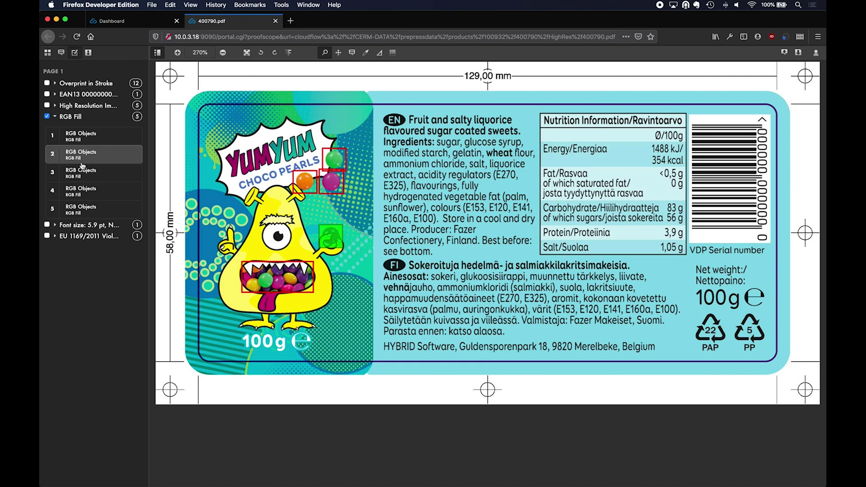
pyautogui.click(48, 117)
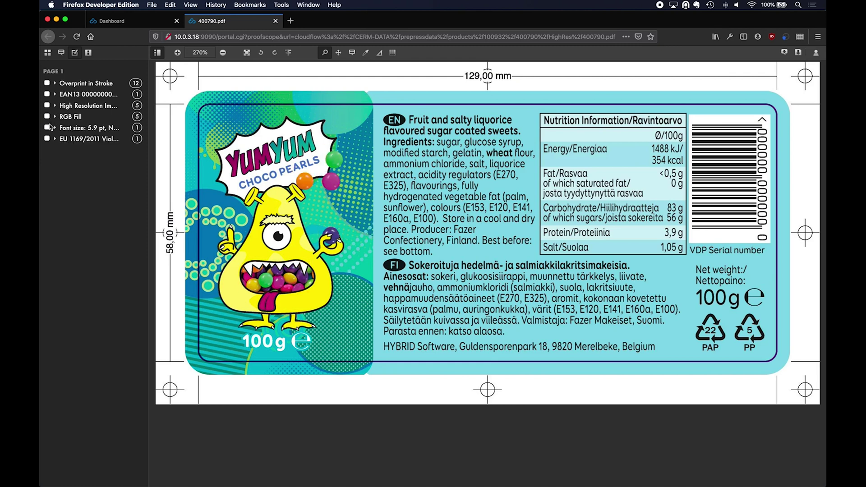
pyautogui.click(55, 128)
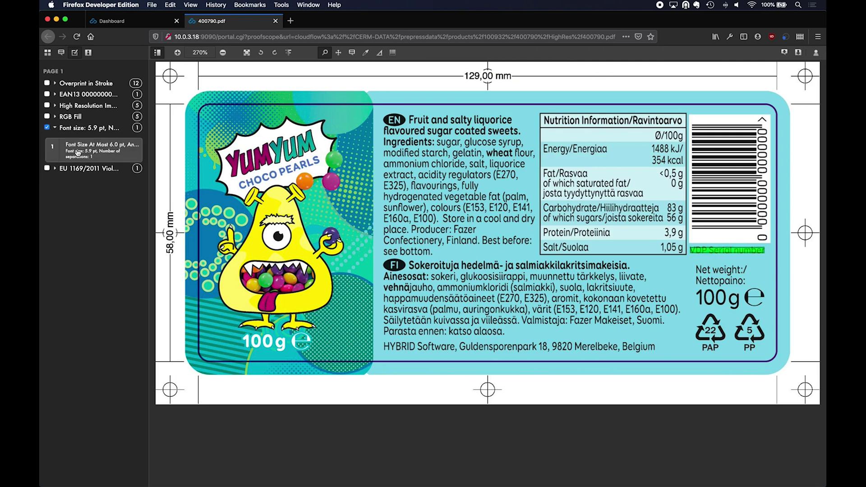
pyautogui.click(46, 127)
# - Inspect the EU 1169/2011 violation on the label, then close the proof back to the jobs list
pyautogui.click(54, 138)
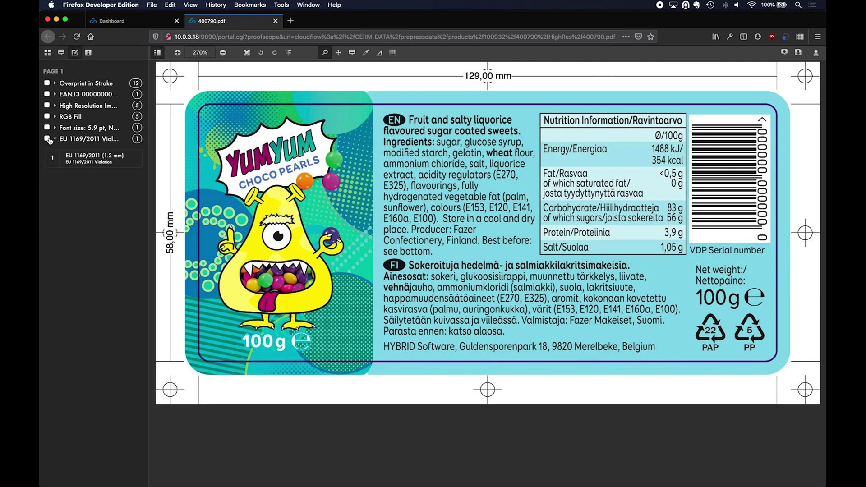
pyautogui.click(78, 160)
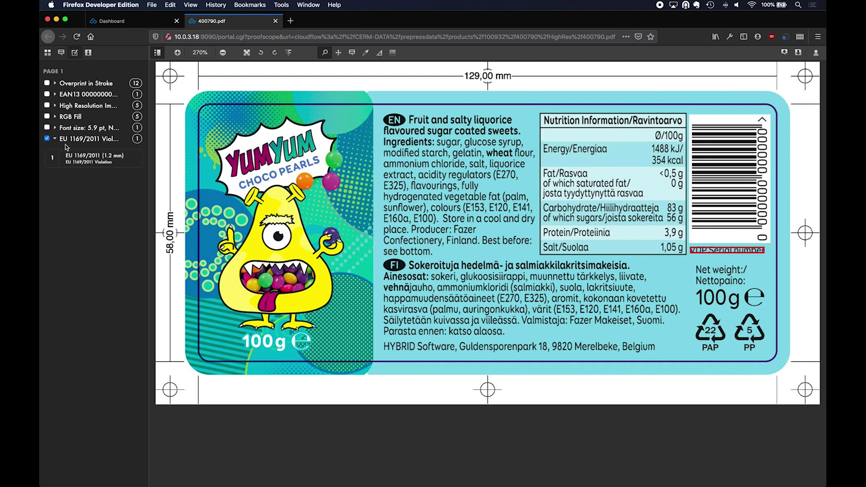
pyautogui.click(54, 139)
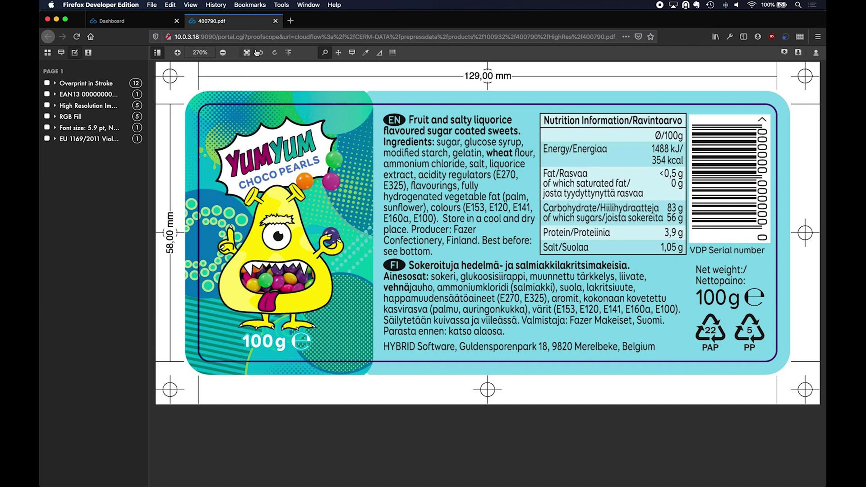
pyautogui.click(276, 21)
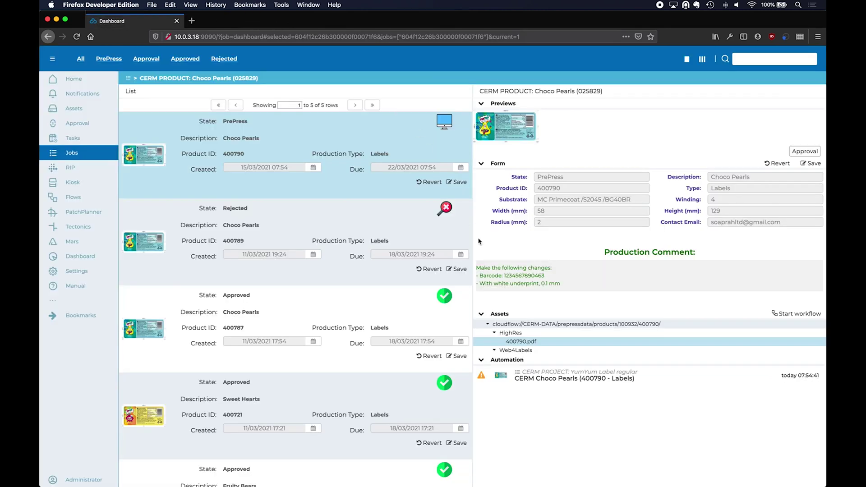
# - Copy the barcode number from the production comment and open 400790.pdf in PACKZ
pyautogui.doubleClick(511, 275)
pyautogui.rightClick(515, 276)
pyautogui.click(517, 280)
pyautogui.rightClick(538, 342)
pyautogui.click(572, 430)
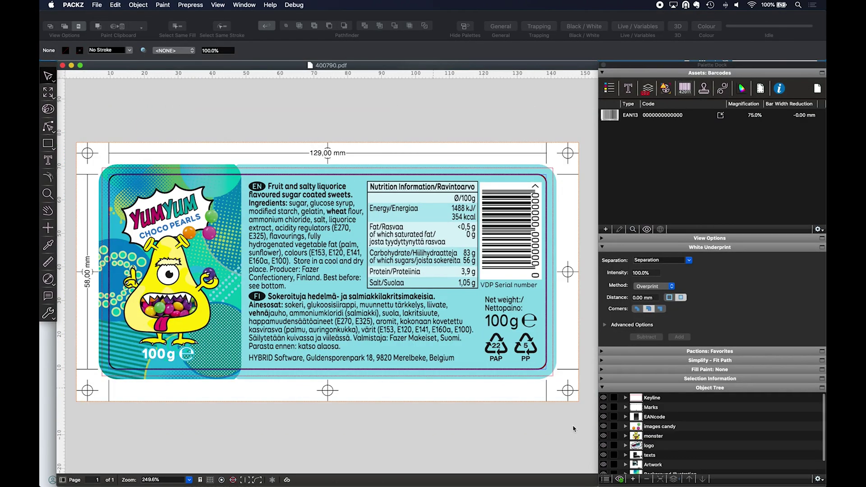
pyautogui.hscroll(-1, 558, 290)
pyautogui.doubleClick(542, 264)
pyautogui.write('1234567890463')
pyautogui.press('Tab')
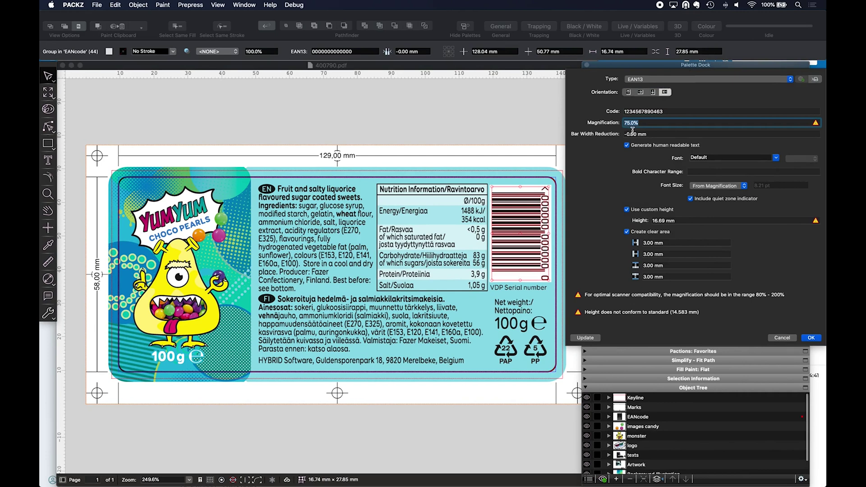
pyautogui.click(627, 231)
pyautogui.click(586, 337)
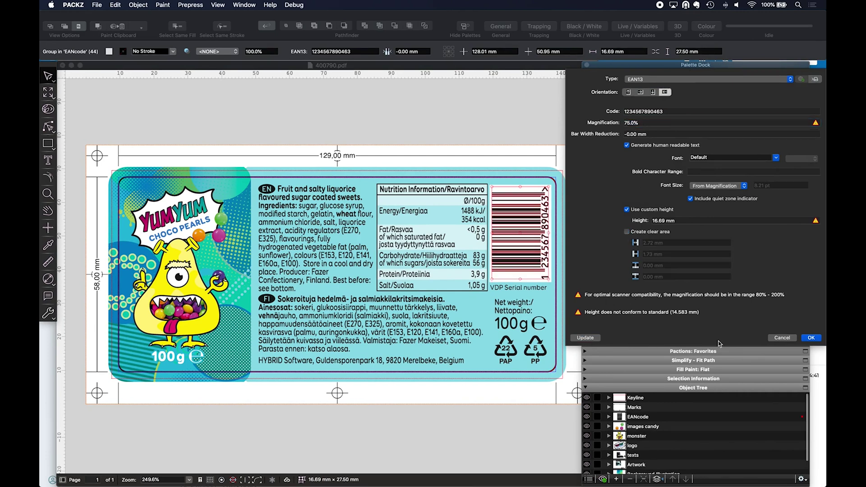
pyautogui.click(811, 337)
pyautogui.press('super+alt+0')
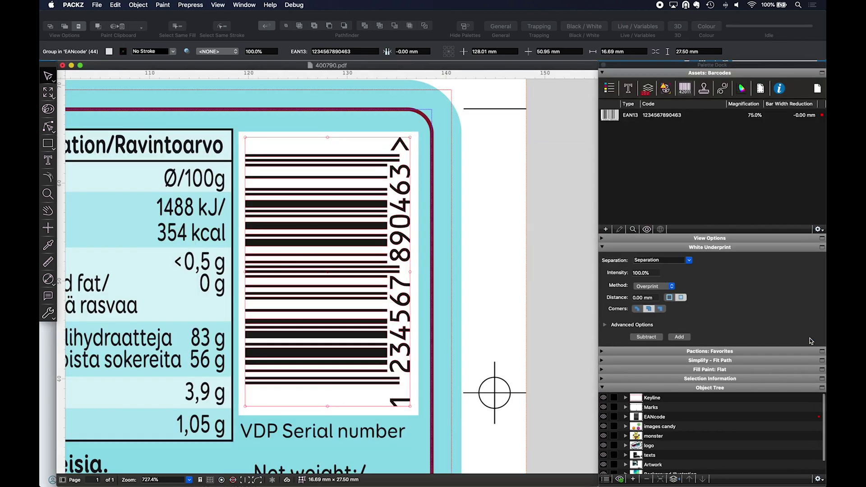
# - Add a White underprint with 0.10 mm distance under the barcode background box
pyautogui.click(416, 146)
pyautogui.click(658, 262)
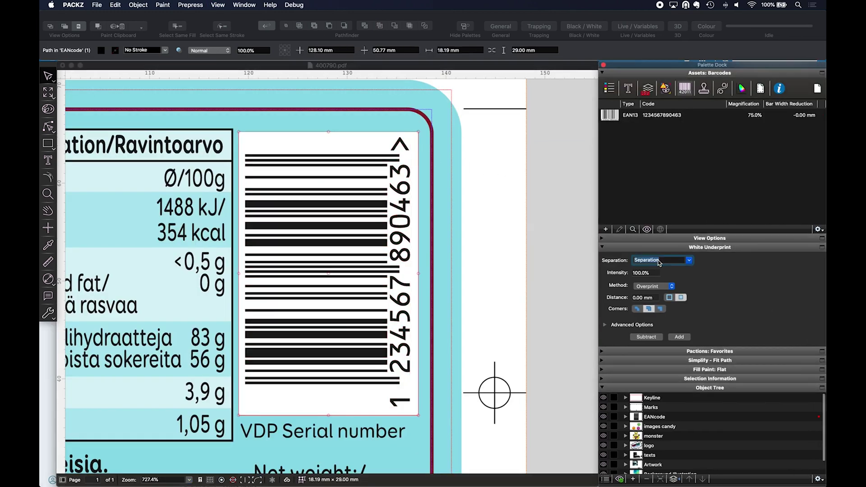
pyautogui.write('White')
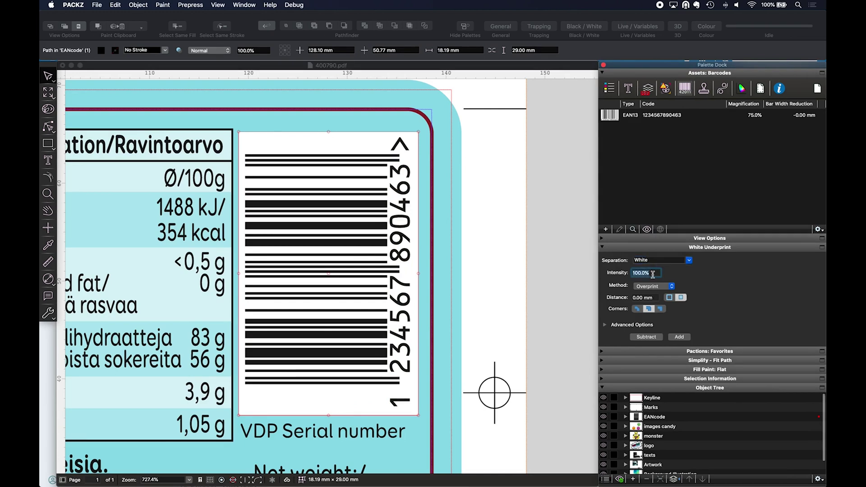
pyautogui.click(640, 297)
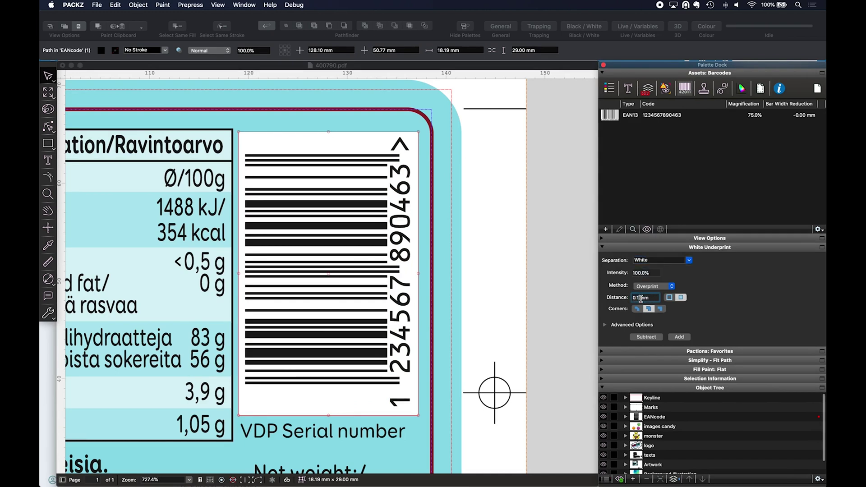
pyautogui.click(679, 337)
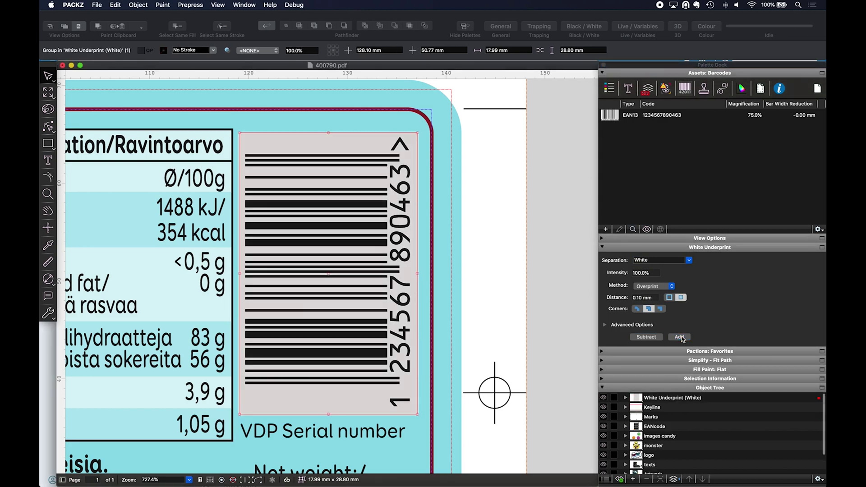
# - Measure the underprint's offset from the box edge and save the label file
pyautogui.moveTo(432, 122); pyautogui.dragTo(408, 141)
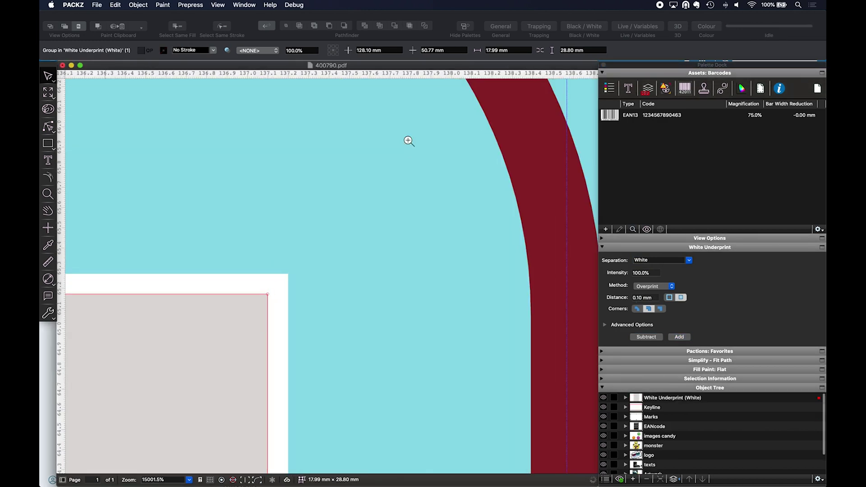
pyautogui.click(49, 263)
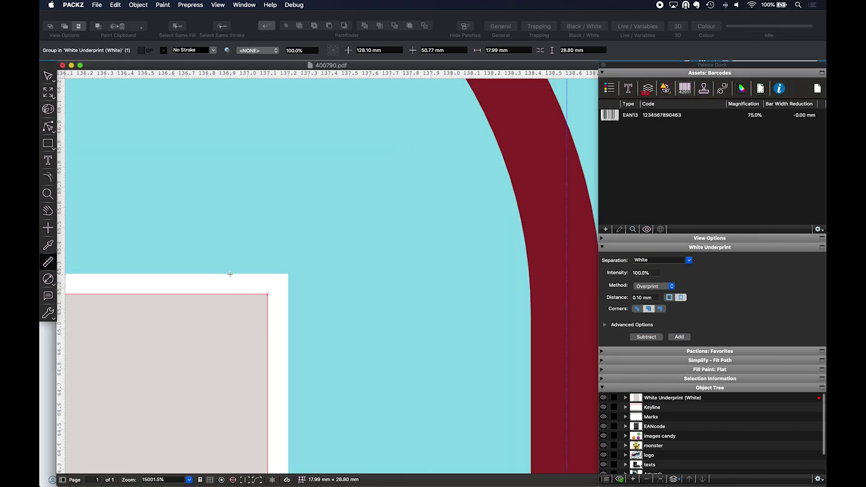
pyautogui.click(230, 274)
pyautogui.moveTo(230, 274); pyautogui.dragTo(231, 293)
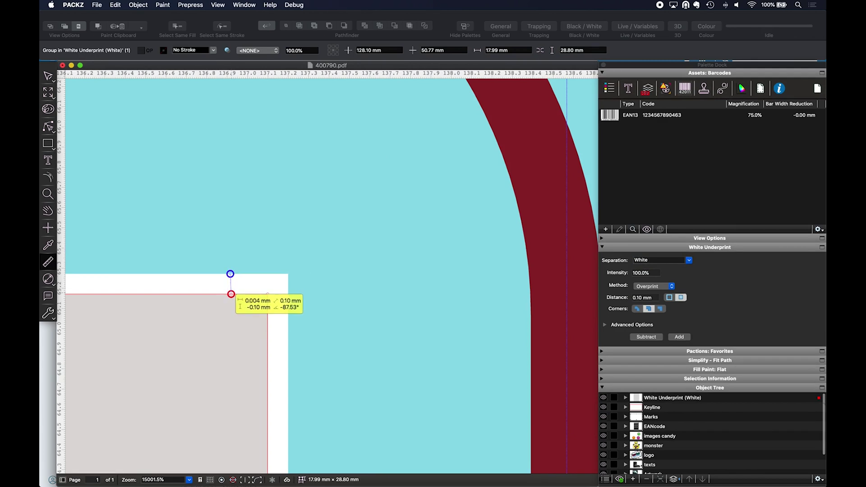
pyautogui.press('super+0')
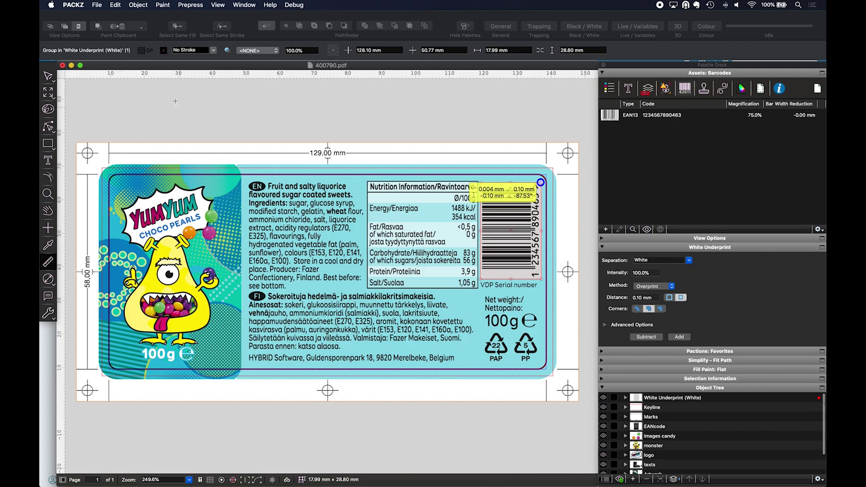
pyautogui.click(96, 5)
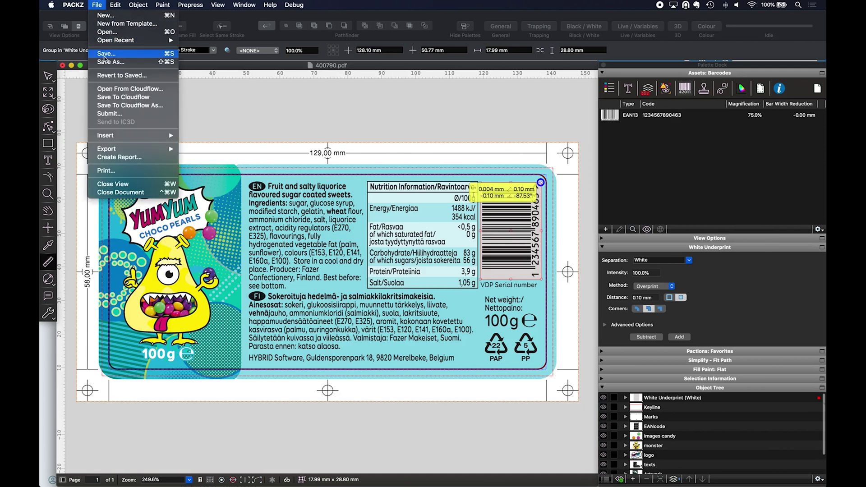
pyautogui.click(104, 57)
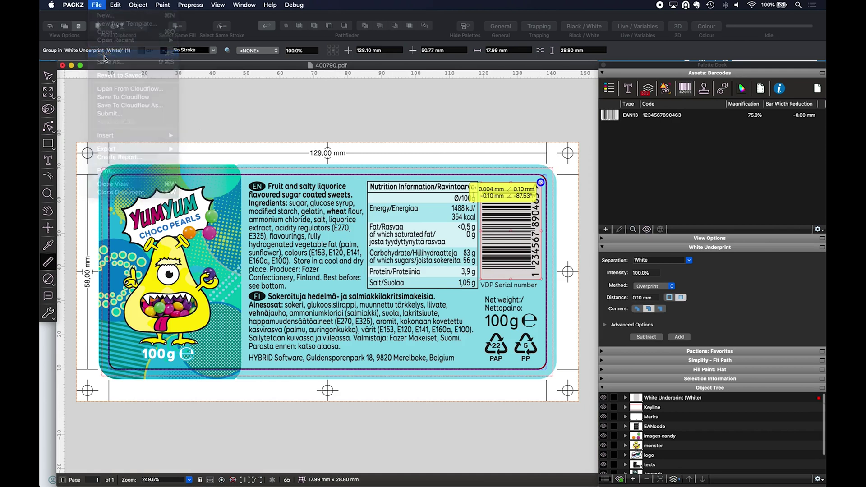
# - Close the PACKZ document and start the approval on the Choco Pearls job in Cloudflow
pyautogui.click(62, 65)
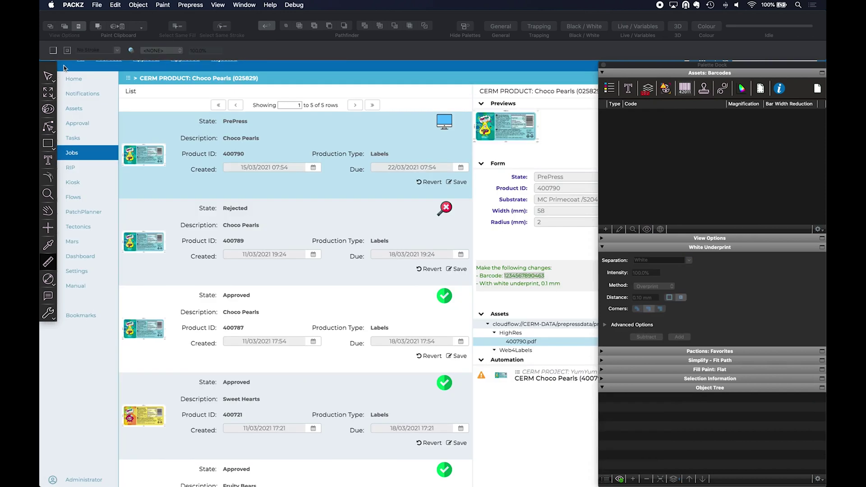
pyautogui.click(335, 127)
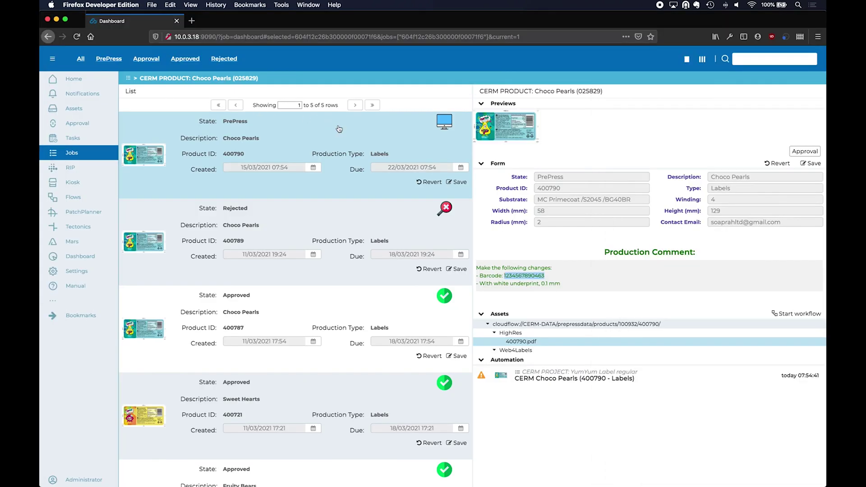
pyautogui.click(805, 152)
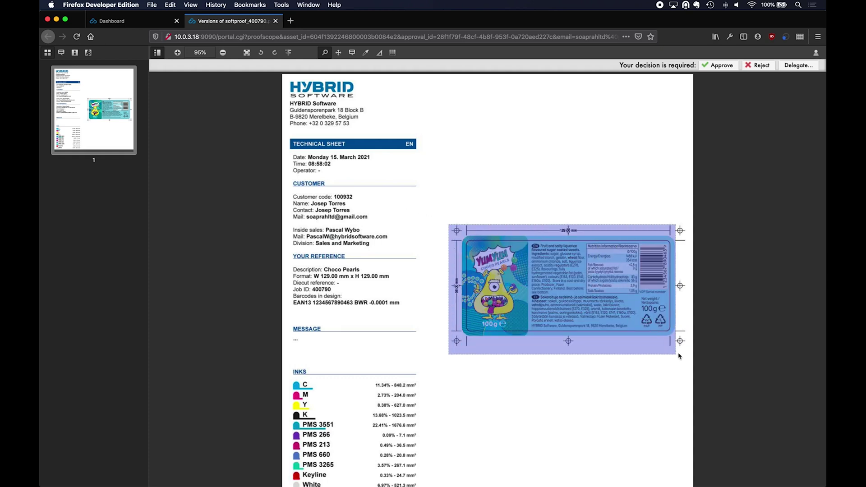
# - Measure the YumYum logo and save a rectangle note asking for a larger logo and candy
pyautogui.moveTo(448, 224); pyautogui.dragTo(684, 352)
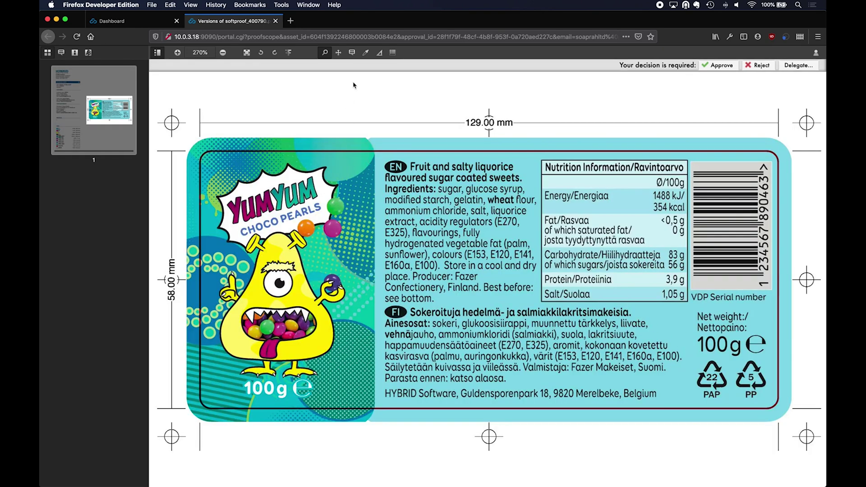
pyautogui.click(379, 53)
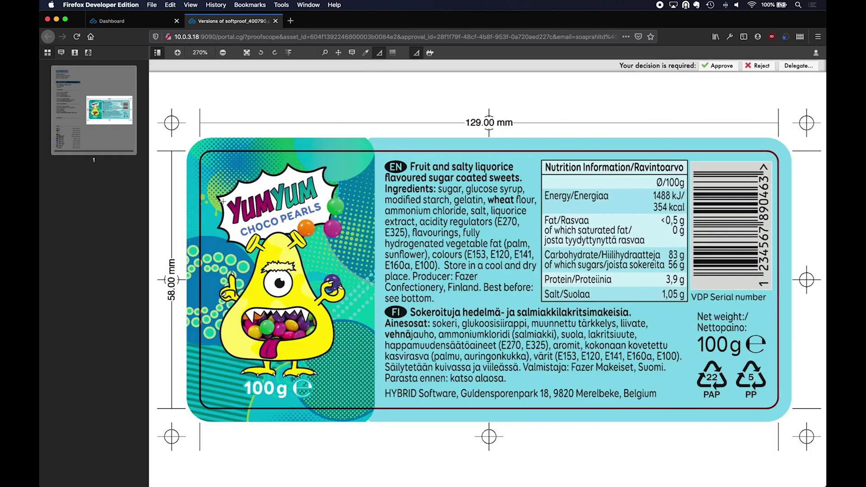
pyautogui.moveTo(220, 203); pyautogui.dragTo(342, 205)
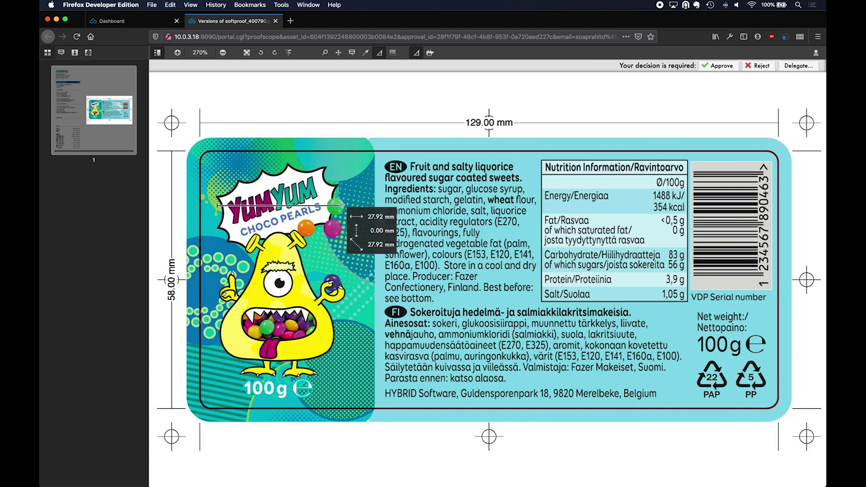
pyautogui.click(351, 53)
pyautogui.click(429, 53)
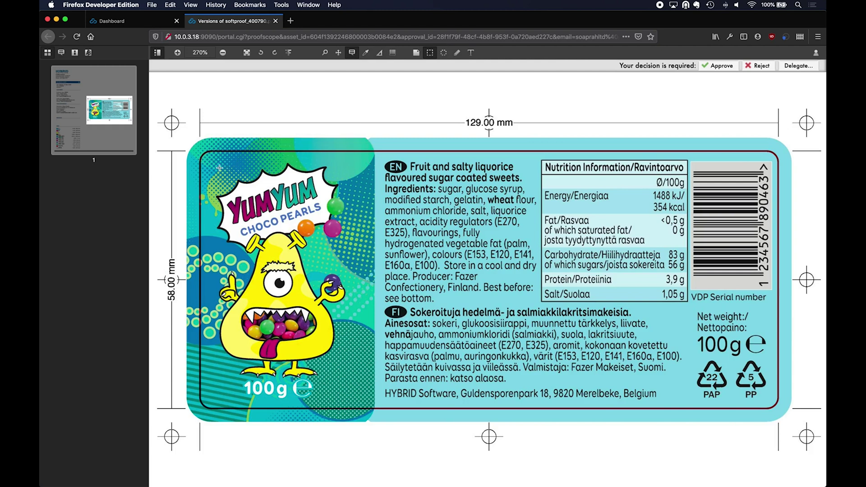
pyautogui.moveTo(218, 165); pyautogui.dragTo(347, 238)
pyautogui.write('Make')
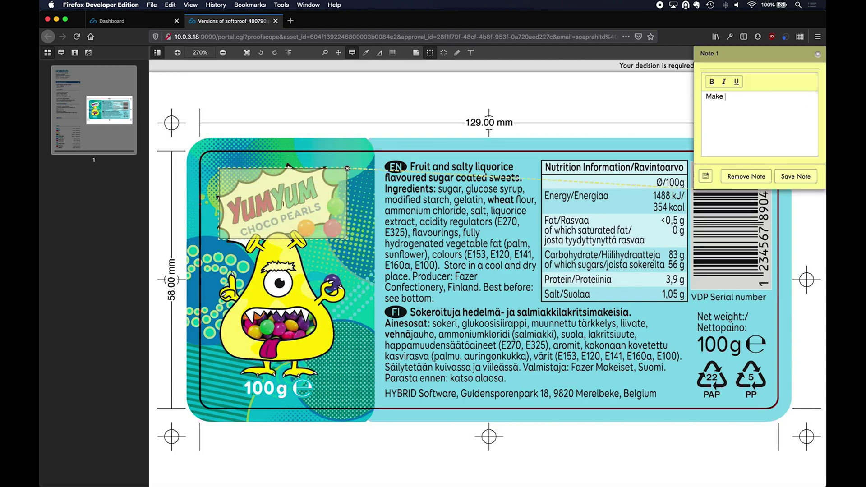
pyautogui.write('ogo and candy larger')
pyautogui.click(794, 178)
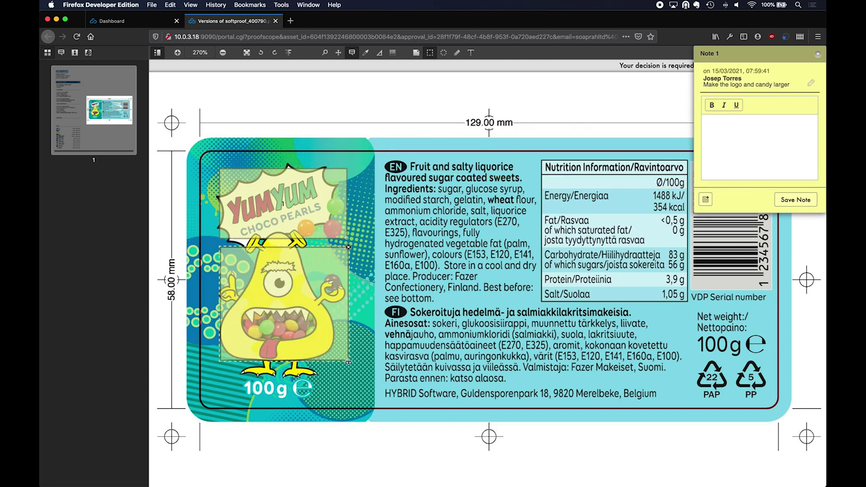
# - Save a second note on the monster illustration asking to make it smaller
pyautogui.moveTo(222, 247); pyautogui.dragTo(350, 362)
pyautogui.moveTo(772, 55); pyautogui.dragTo(595, 86)
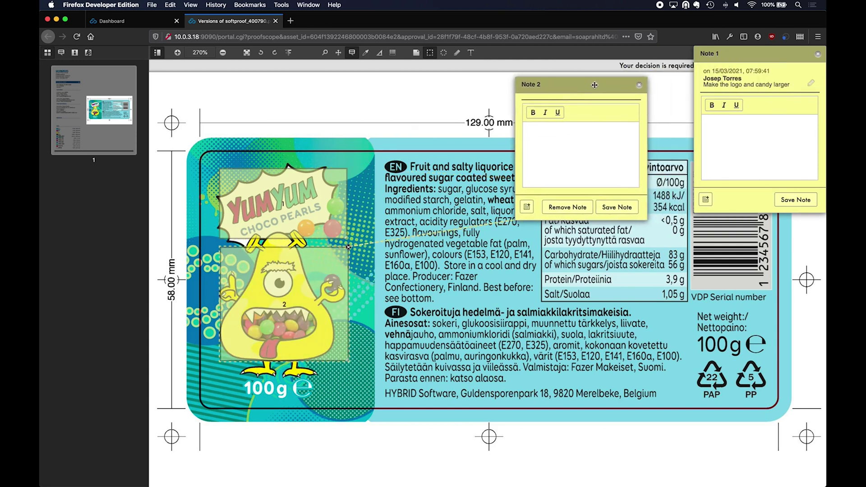
pyautogui.write('Make the')
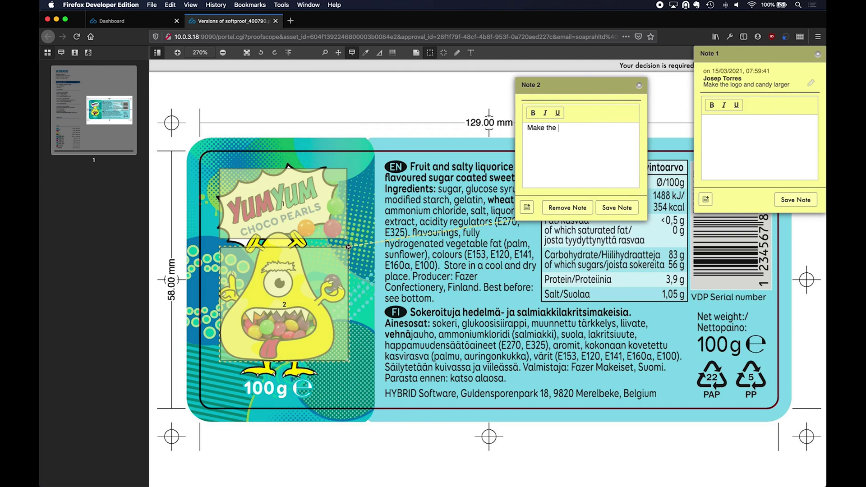
pyautogui.write(' monster smnall')
pyautogui.press('BackSpace')
pyautogui.press('BackSpace')
pyautogui.press('BackSpace')
pyautogui.write('make space')
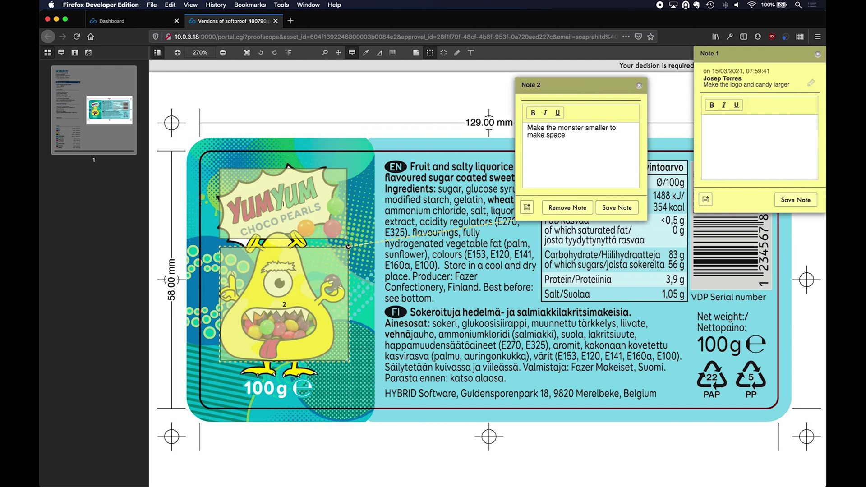
pyautogui.click(616, 207)
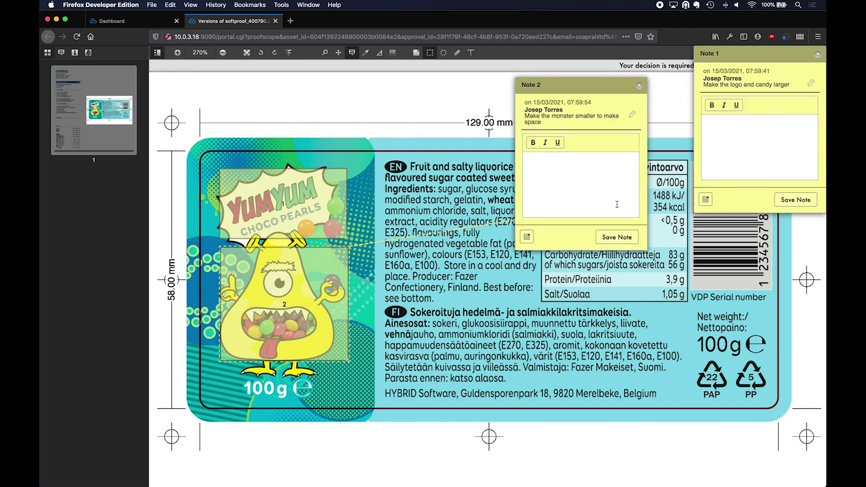
# - Reject the proof file and confirm the rejection
pyautogui.moveTo(748, 59); pyautogui.dragTo(711, 103)
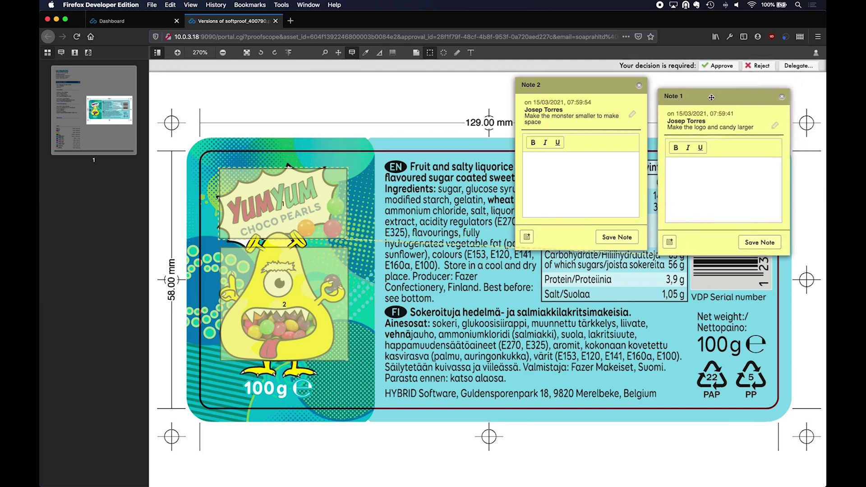
pyautogui.click(755, 66)
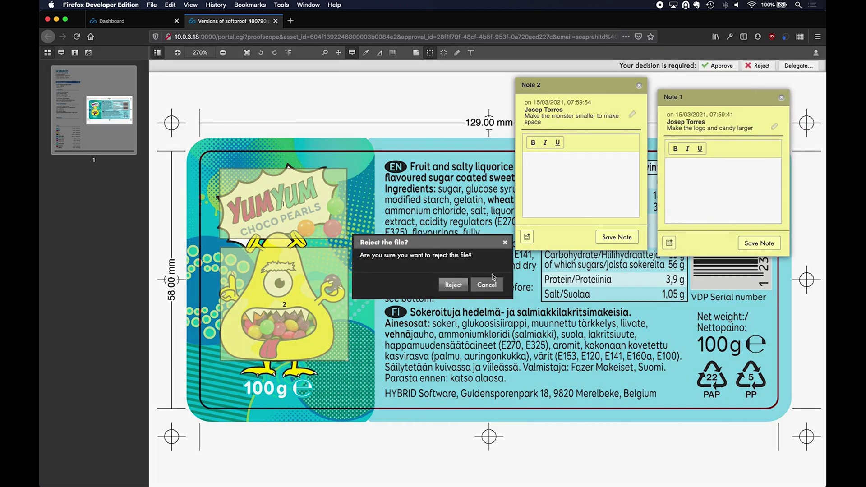
pyautogui.click(457, 283)
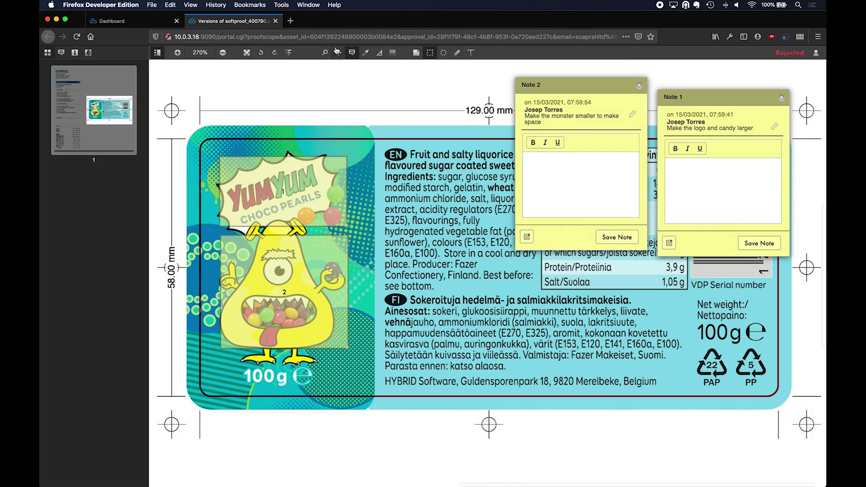
pyautogui.click(278, 21)
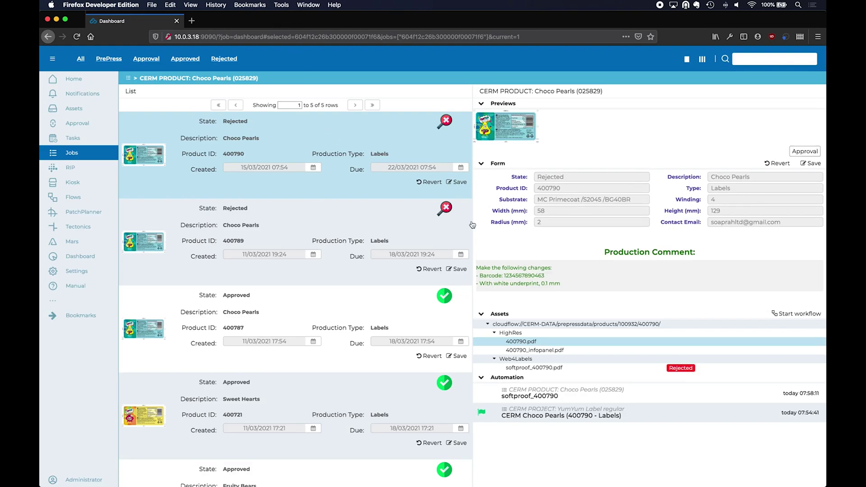
pyautogui.rightClick(596, 369)
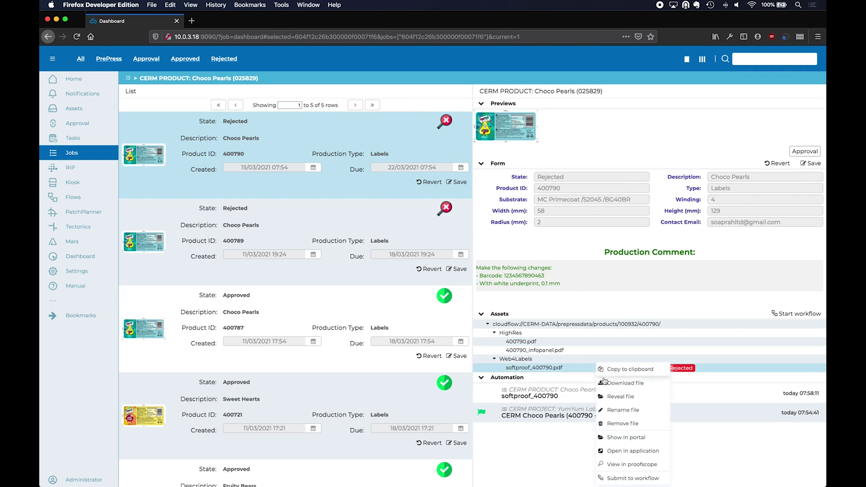
pyautogui.click(617, 465)
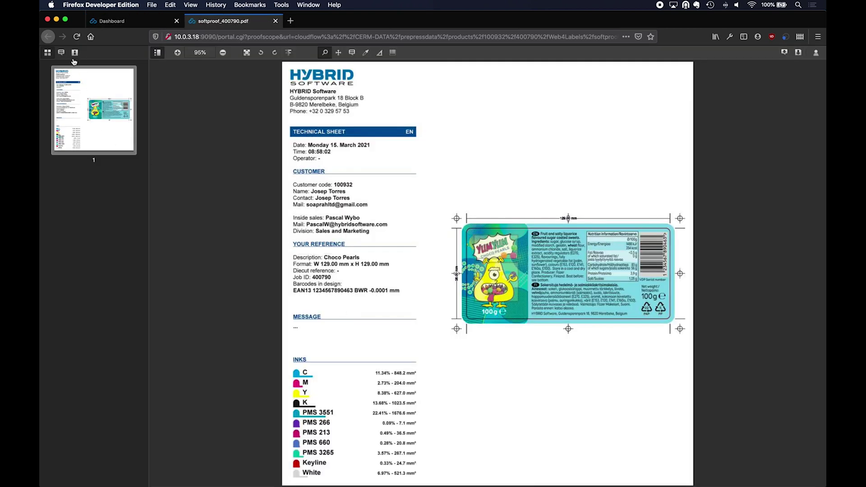
pyautogui.click(61, 53)
pyautogui.click(118, 101)
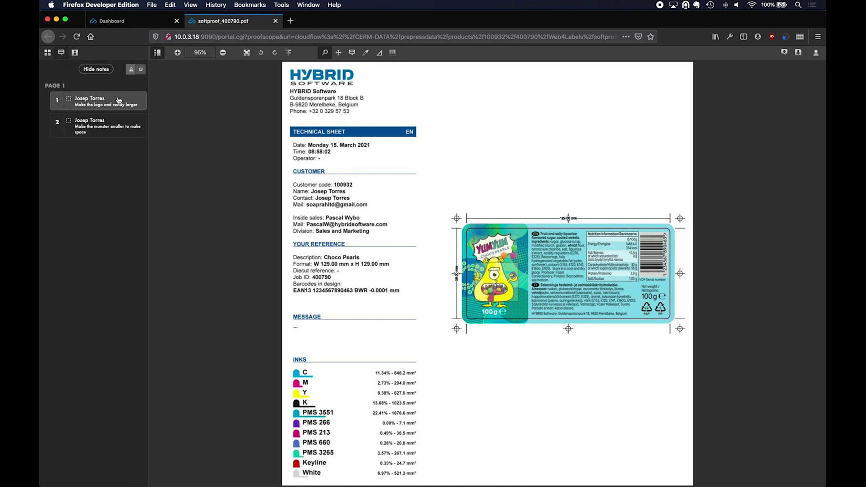
pyautogui.click(119, 127)
pyautogui.moveTo(731, 73); pyautogui.dragTo(731, 250)
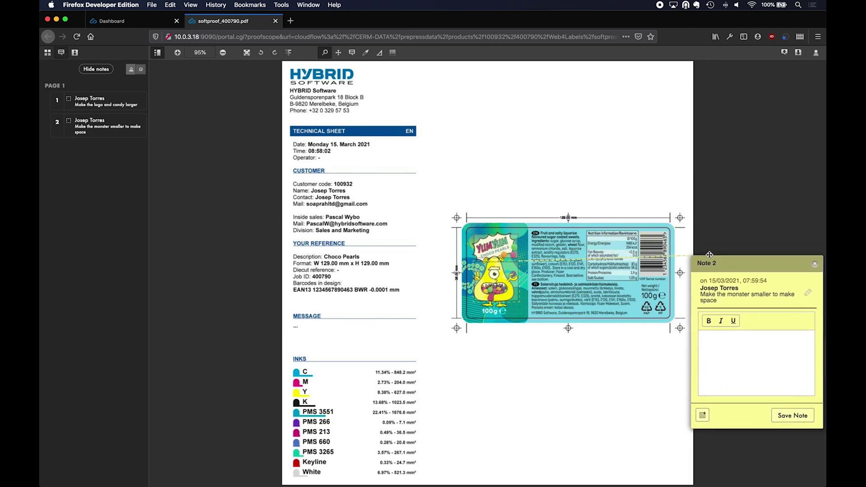
pyautogui.click(107, 98)
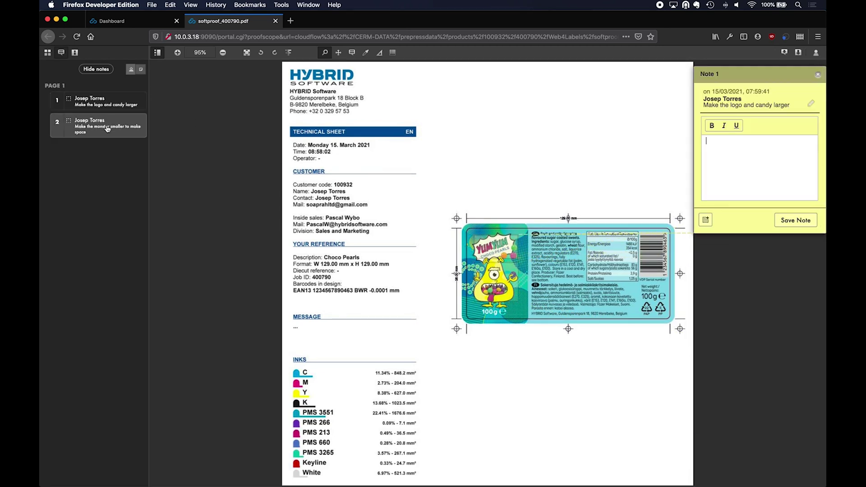
pyautogui.click(131, 124)
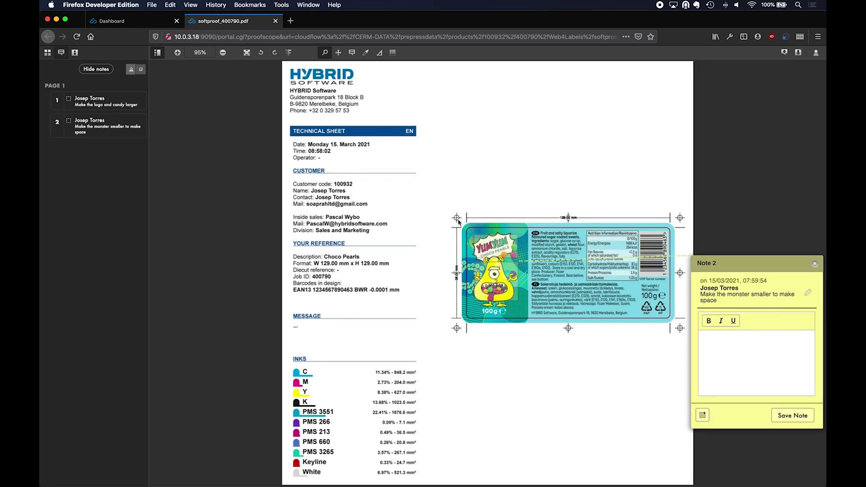
pyautogui.moveTo(457, 219); pyautogui.dragTo(540, 324)
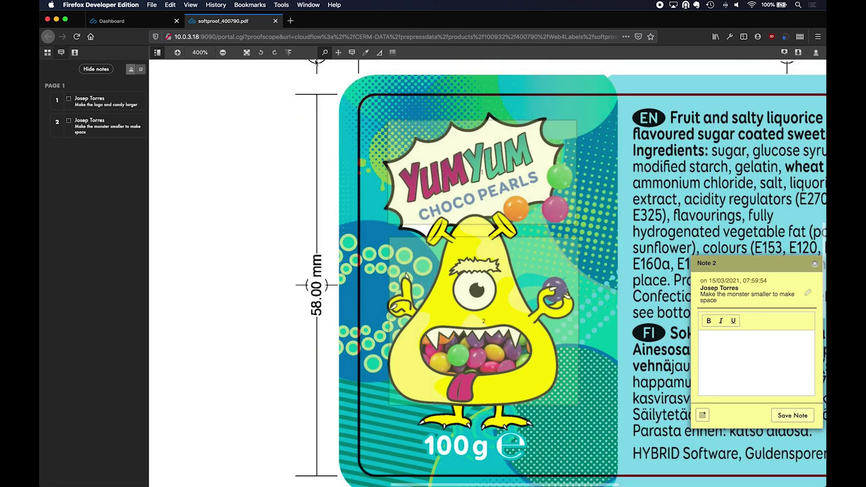
pyautogui.click(338, 53)
pyautogui.click(485, 148)
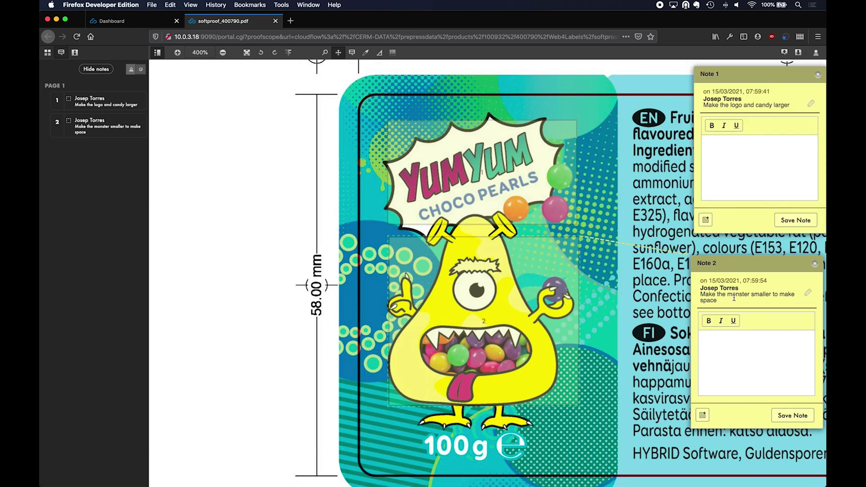
pyautogui.click(275, 20)
# - Open 400790.pdf in PACKZ and zoom to the monster area
pyautogui.rightClick(535, 344)
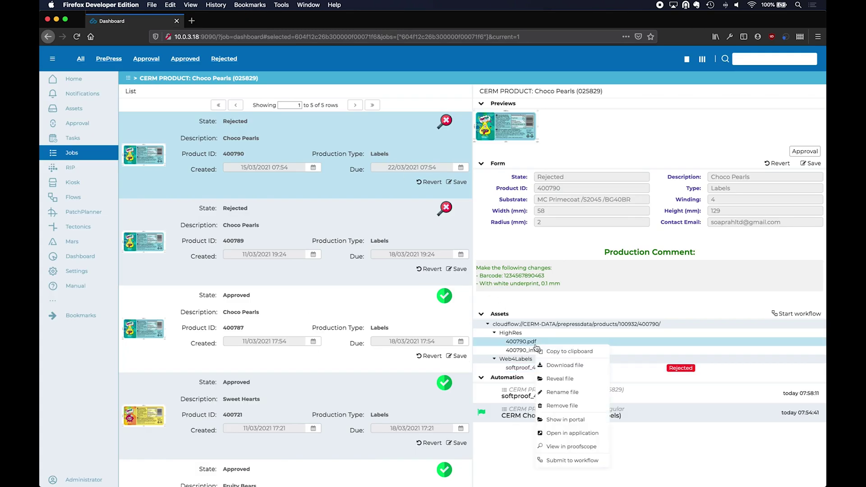
pyautogui.click(562, 431)
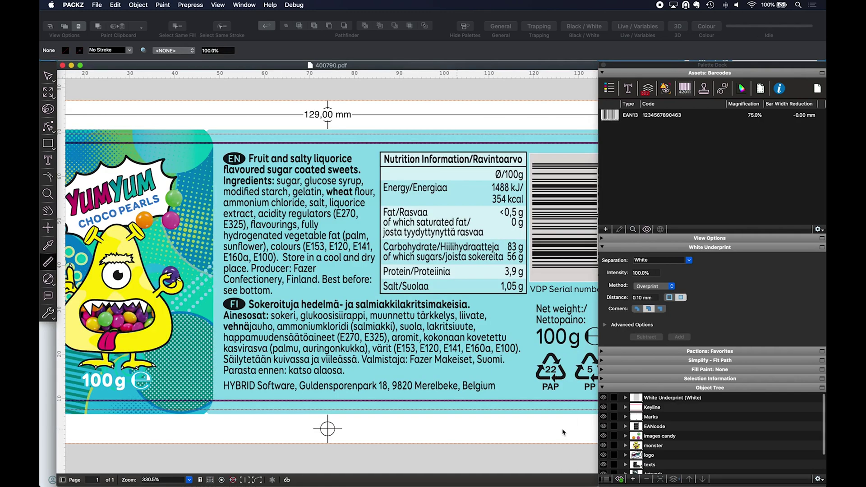
pyautogui.press('super+0')
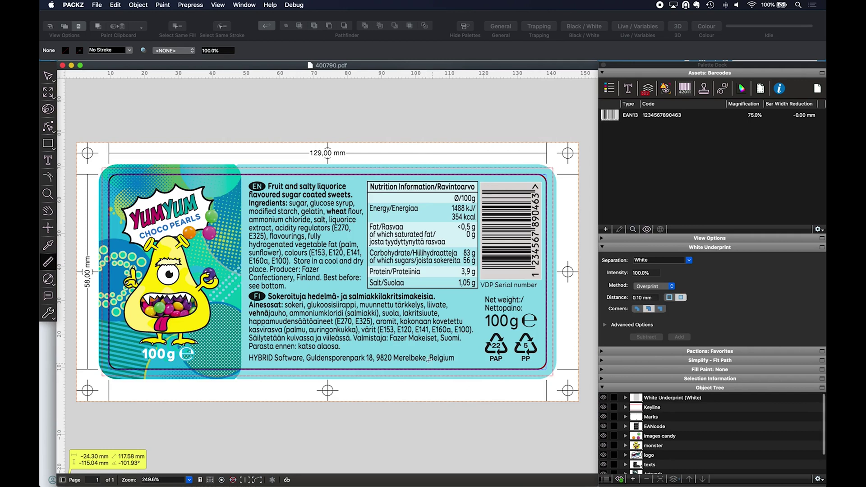
pyautogui.moveTo(258, 169); pyautogui.dragTo(89, 384)
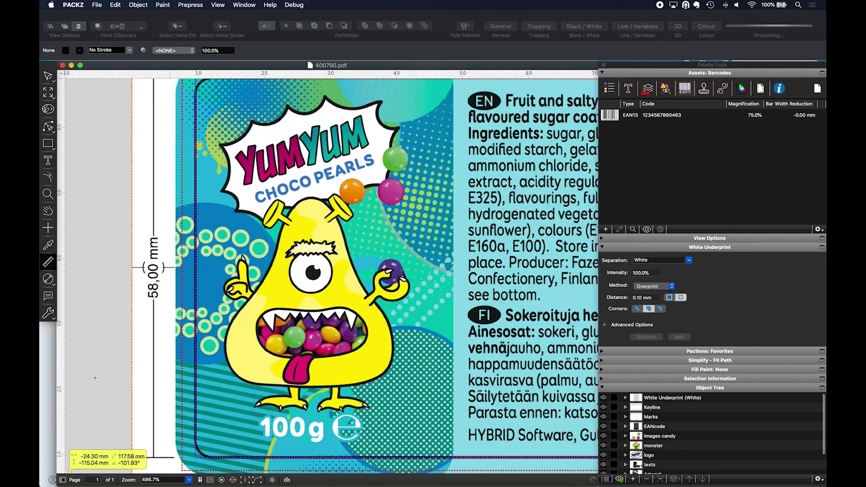
# - Shrink the monster illustration proportionally
pyautogui.click(816, 437)
pyautogui.click(818, 445)
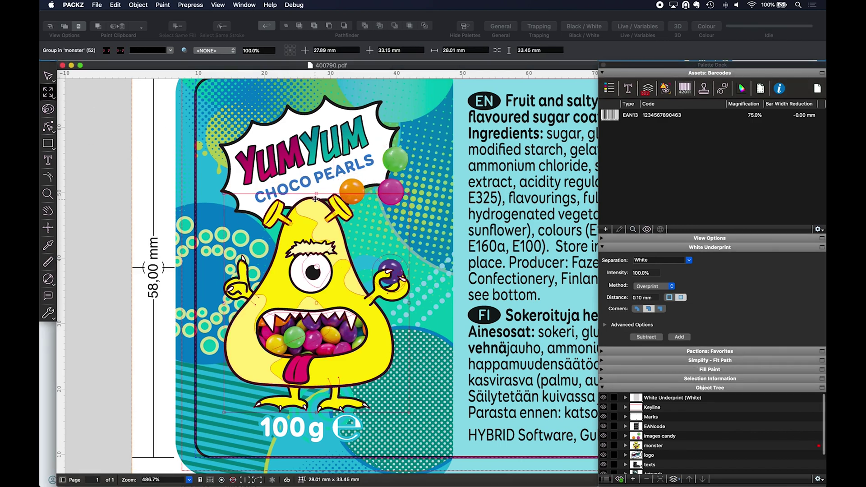
pyautogui.moveTo(317, 194); pyautogui.dragTo(310, 279)
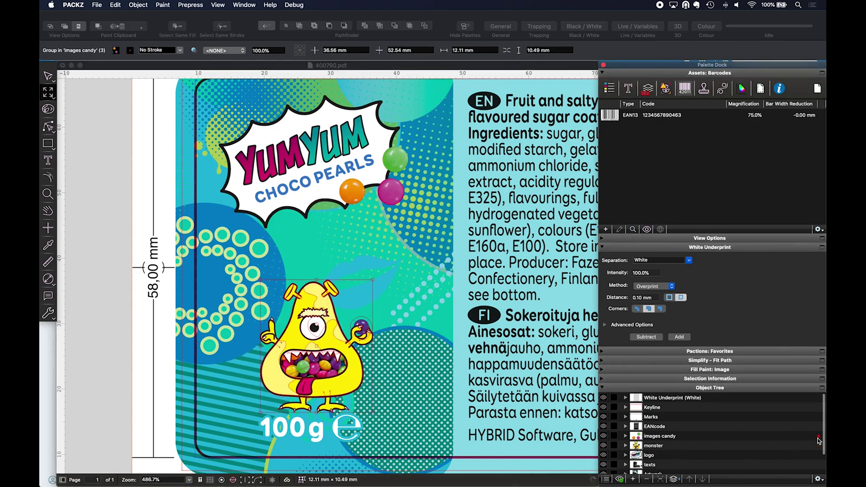
# - Enlarge the YumYum logo and candy group and shift it slightly right
pyautogui.click(818, 436)
pyautogui.keyDown('shift'); pyautogui.click(818, 455); pyautogui.keyUp('shift')
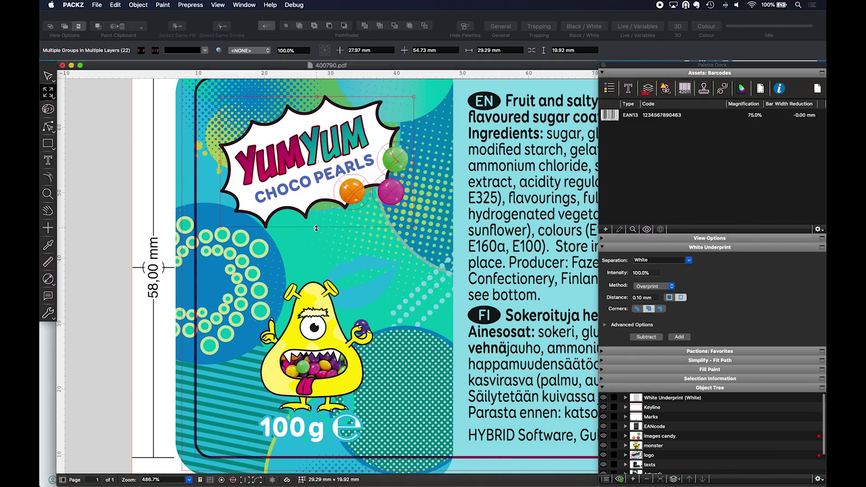
pyautogui.moveTo(316, 231); pyautogui.dragTo(316, 255)
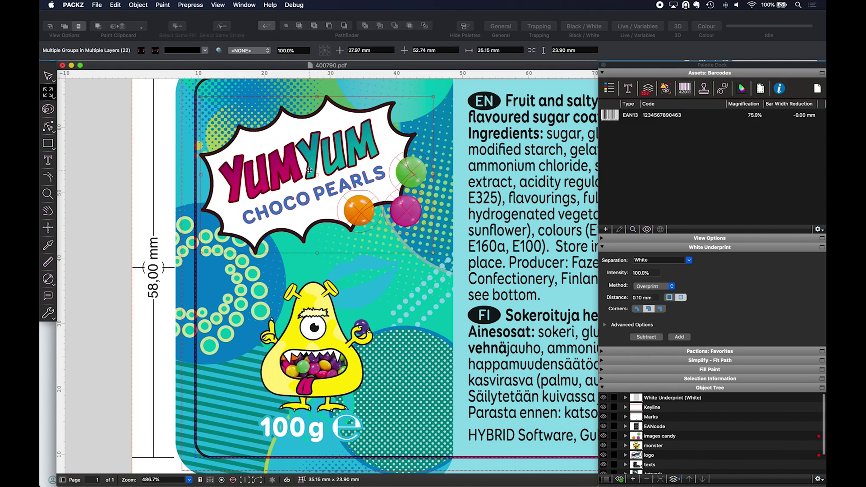
pyautogui.moveTo(309, 170); pyautogui.dragTo(319, 173)
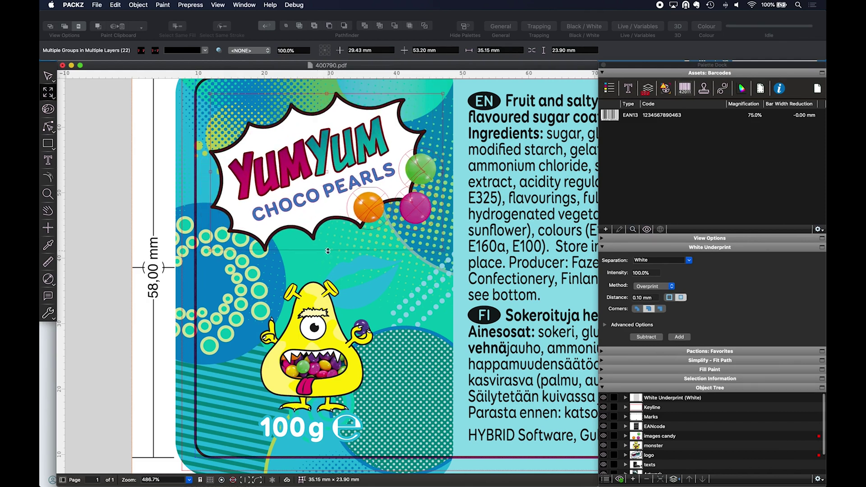
pyautogui.moveTo(327, 251); pyautogui.dragTo(329, 255)
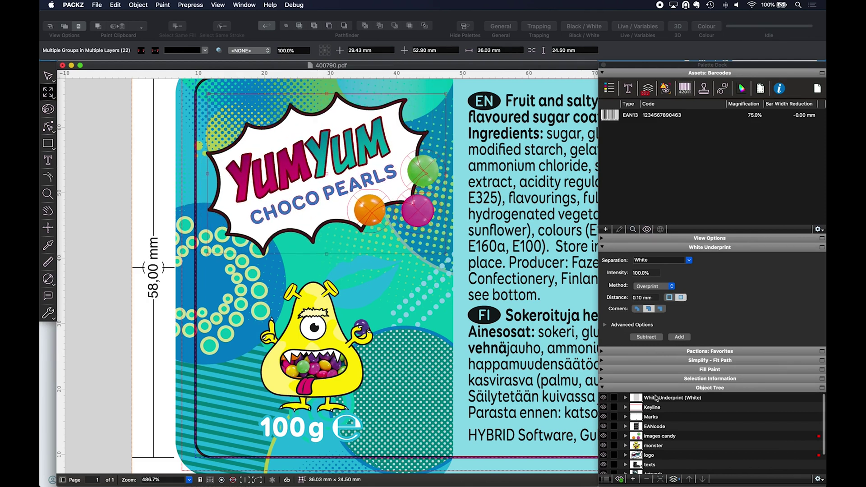
# - Enlarge the monster slightly, then fit the whole label in view and deselect
pyautogui.click(818, 446)
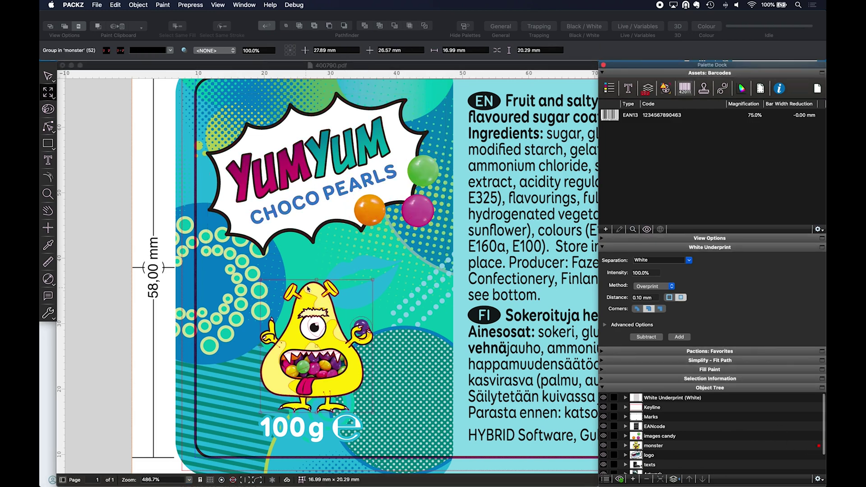
pyautogui.moveTo(316, 283)
pyautogui.mouseDown()
pyautogui.moveTo(315, 266)
pyautogui.moveTo(318, 281)
pyautogui.mouseUp()
pyautogui.press('super+0')
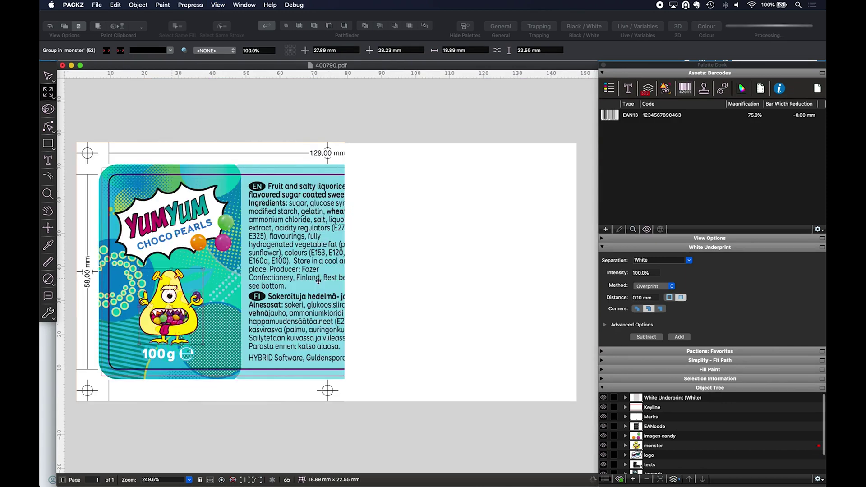
pyautogui.press('Escape')
# - Save the revised Choco Pearls label in PACKZ and close its document
pyautogui.click(97, 4)
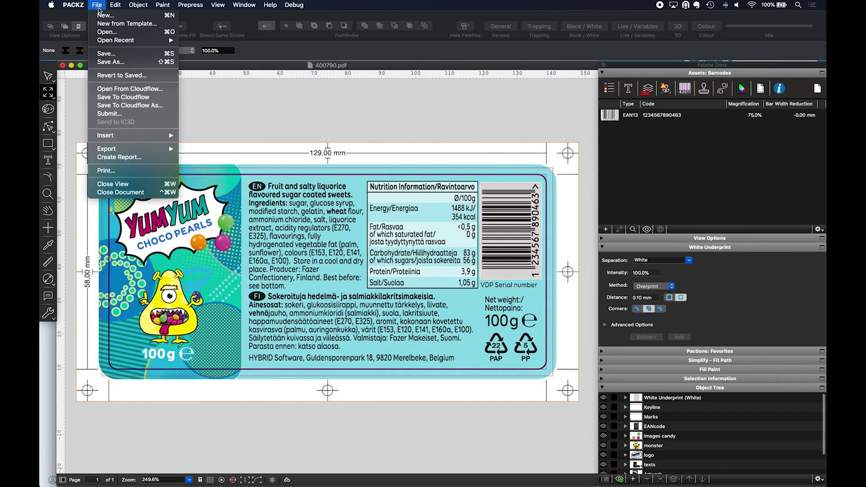
pyautogui.click(101, 54)
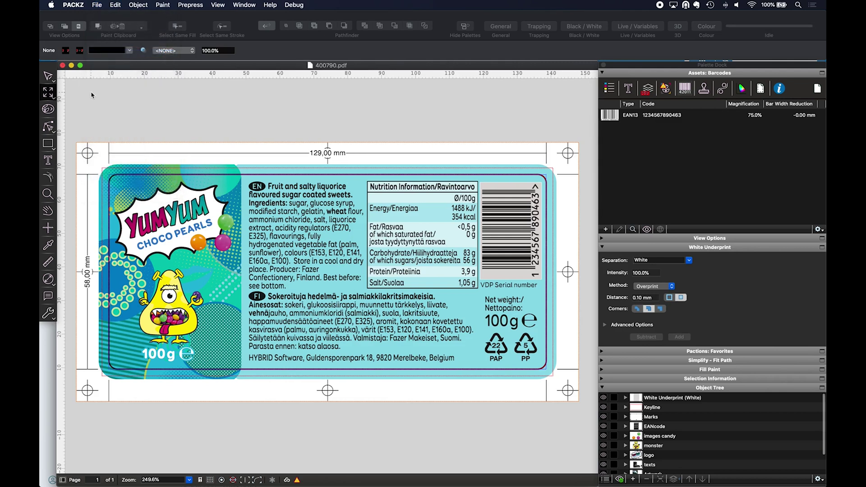
pyautogui.click(63, 65)
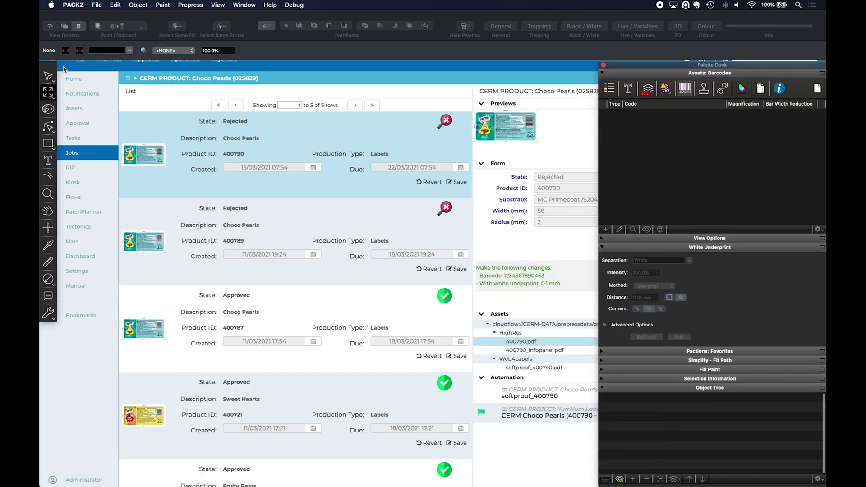
# - Back in the Cloudflow dashboard, send job 400790's revised proof to Approval
pyautogui.click(363, 144)
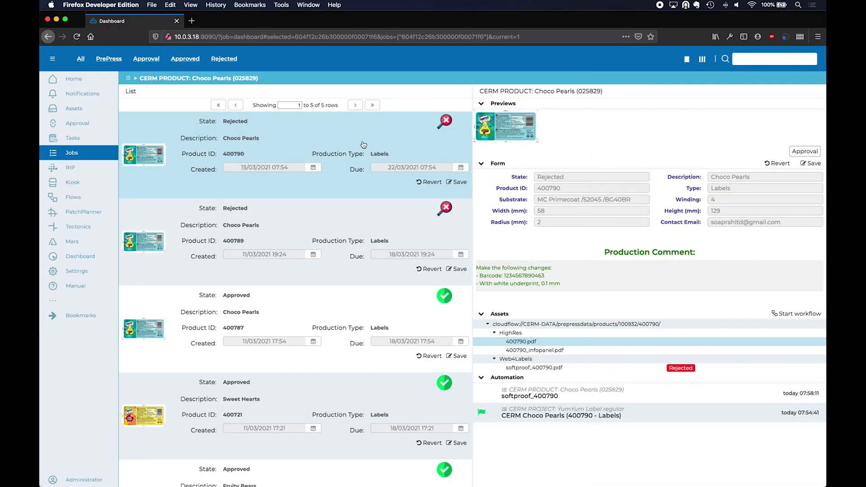
pyautogui.click(808, 153)
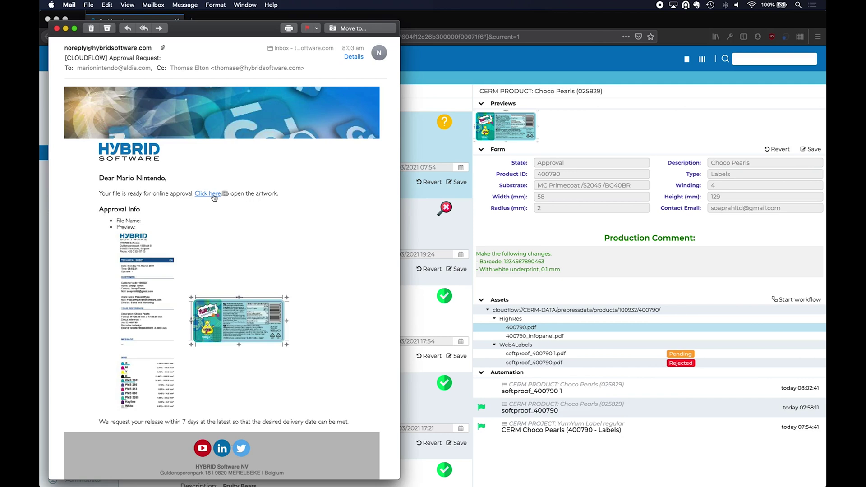
# - From the approval email, view the new proof side by side with the rejected version, zoomed on the front artwork
pyautogui.click(213, 195)
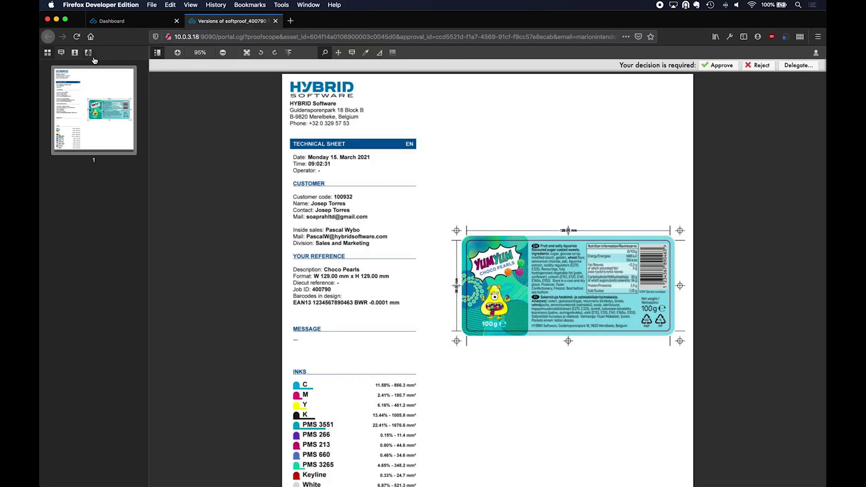
pyautogui.click(88, 53)
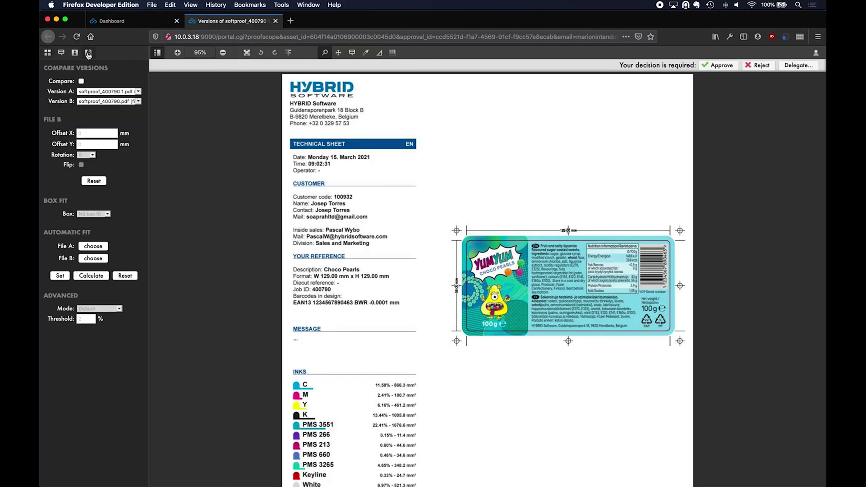
pyautogui.click(82, 82)
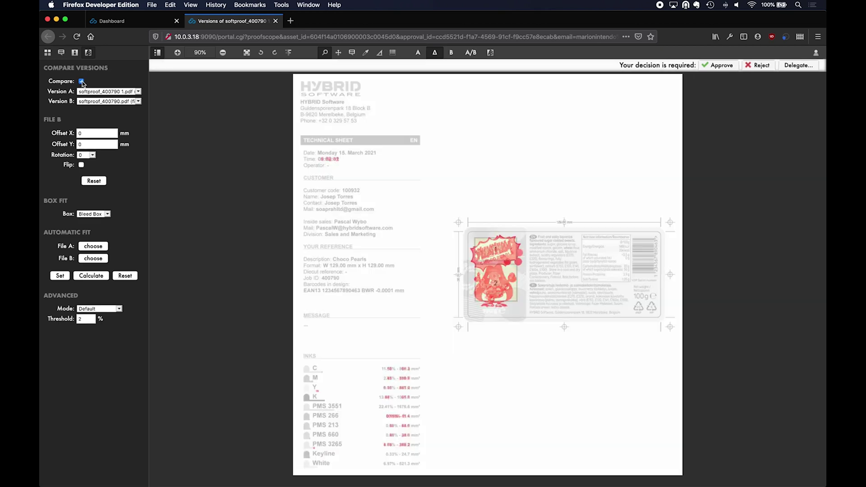
pyautogui.click(490, 53)
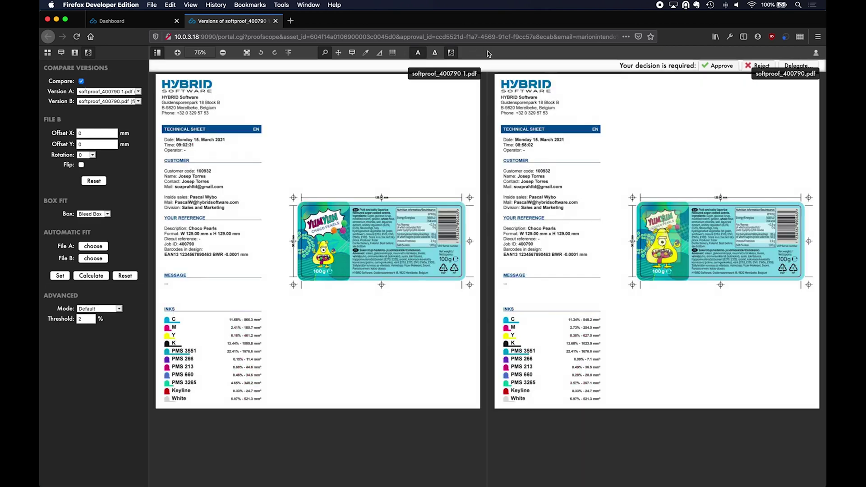
pyautogui.moveTo(297, 199); pyautogui.dragTo(359, 290)
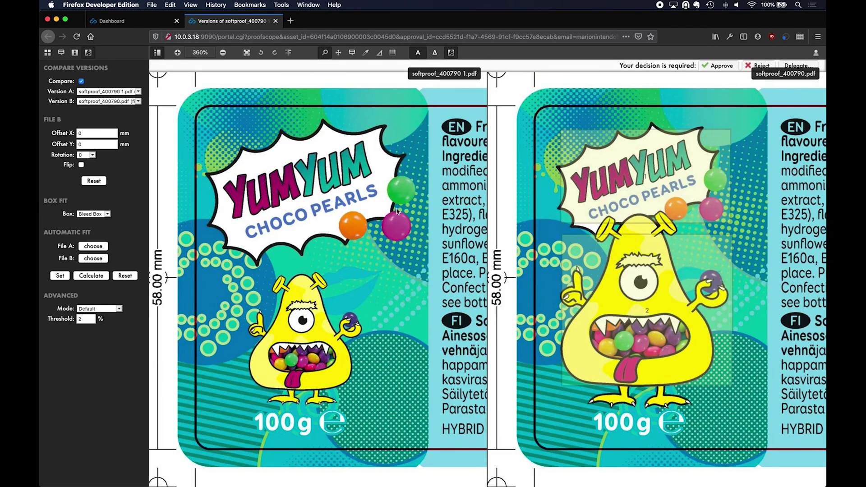
# - Inspect the differences overlay and the single-page overlay of both versions, zoomed on the front panel
pyautogui.click(435, 54)
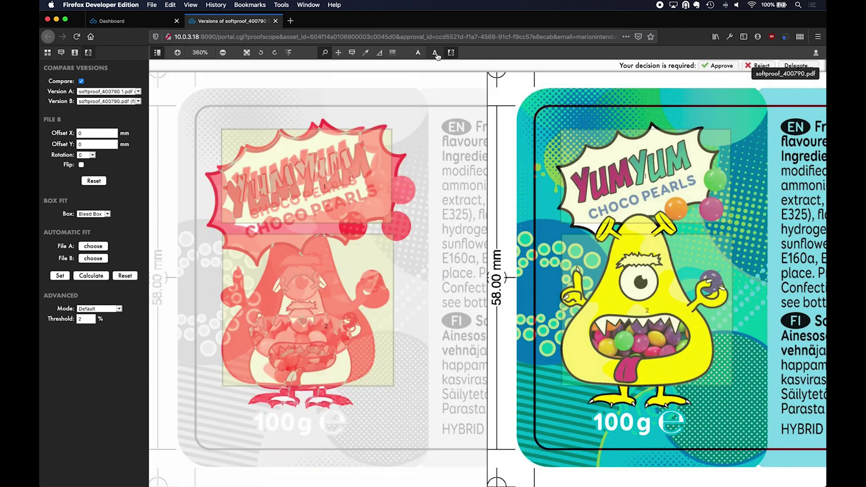
pyautogui.click(417, 53)
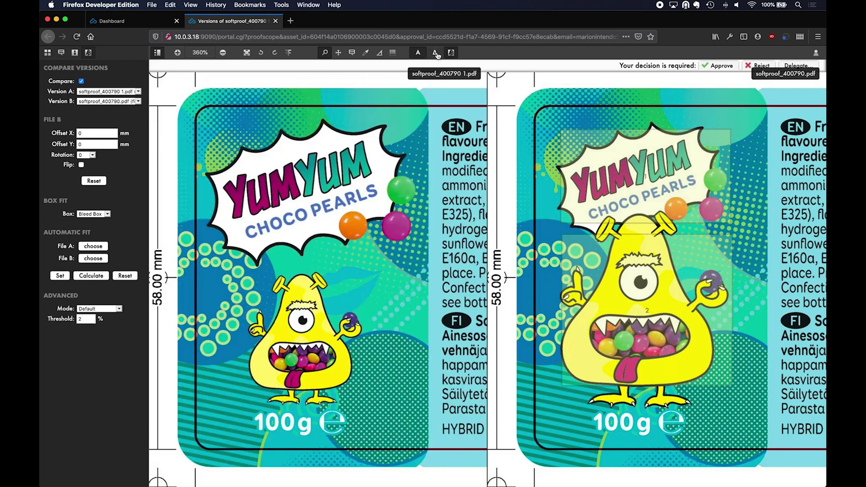
pyautogui.click(452, 53)
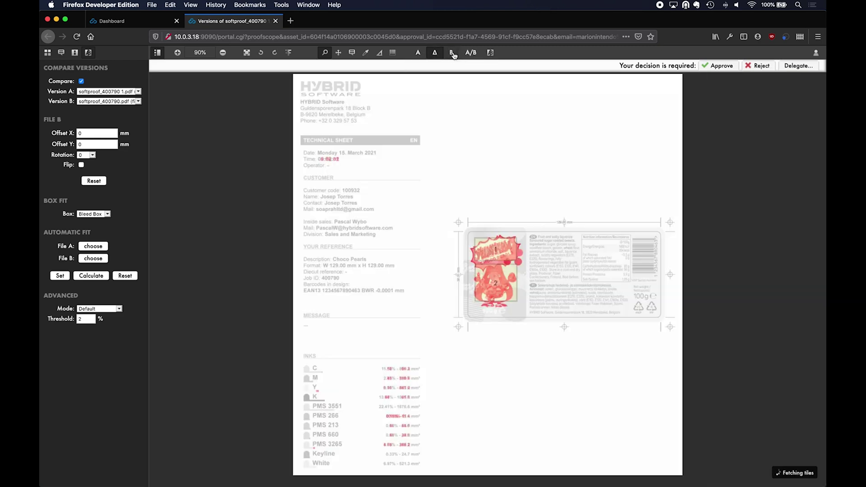
pyautogui.click(470, 52)
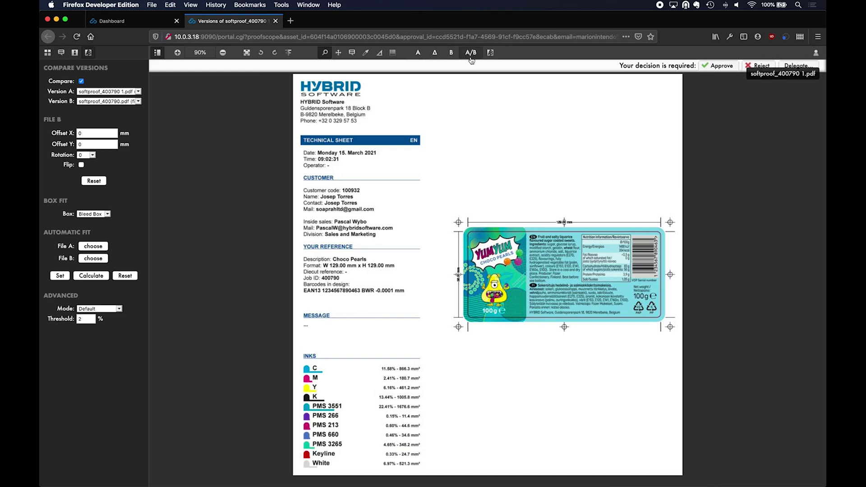
pyautogui.moveTo(513, 298); pyautogui.dragTo(533, 325)
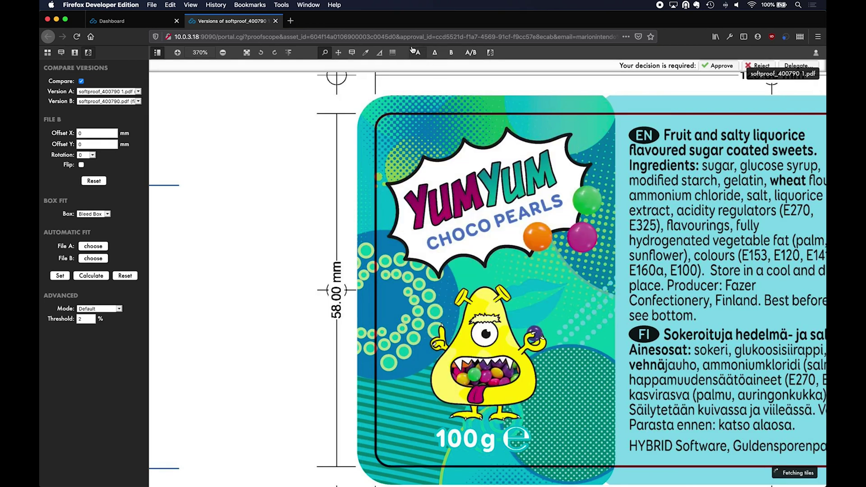
# - Accept the new Choco Pearls proof and close the Versions of softproof tab
pyautogui.click(712, 67)
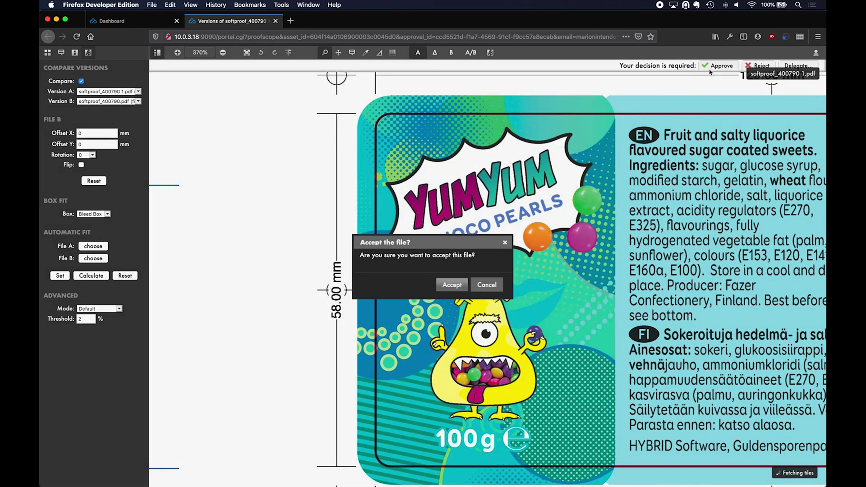
pyautogui.click(453, 284)
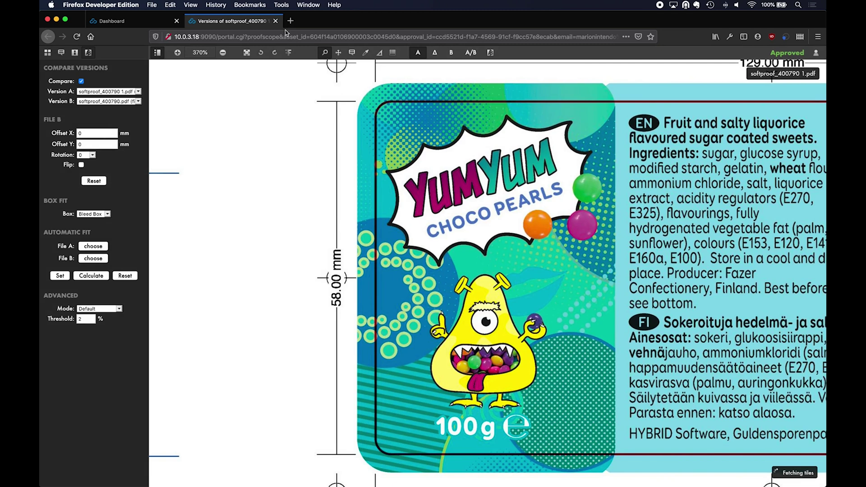
pyautogui.click(276, 21)
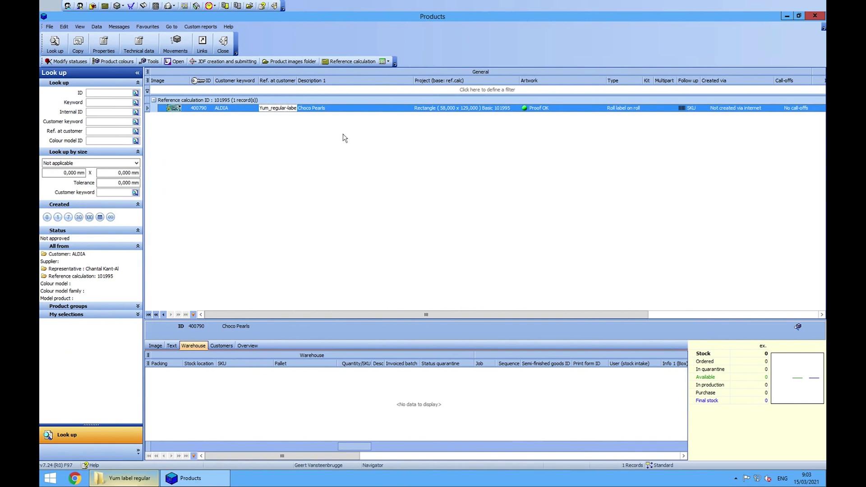
# - Start a new CERM sales order for customer ALDIA with customer order number 0800123
pyautogui.click(135, 6)
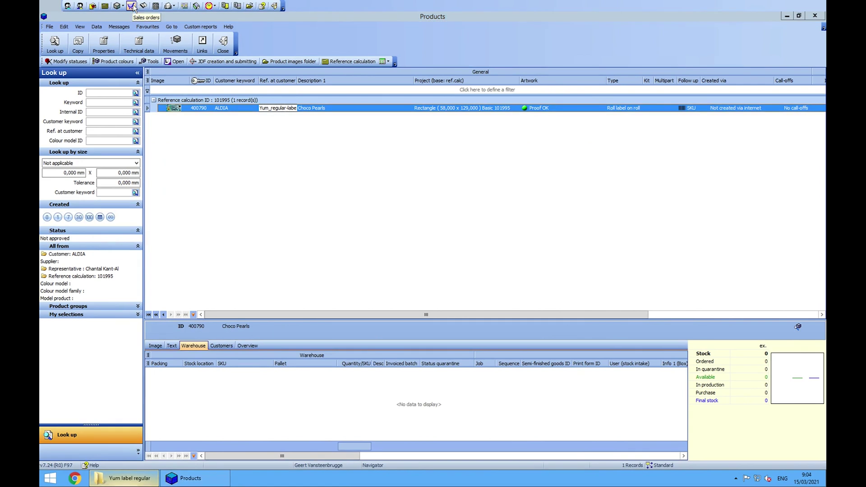
pyautogui.click(132, 6)
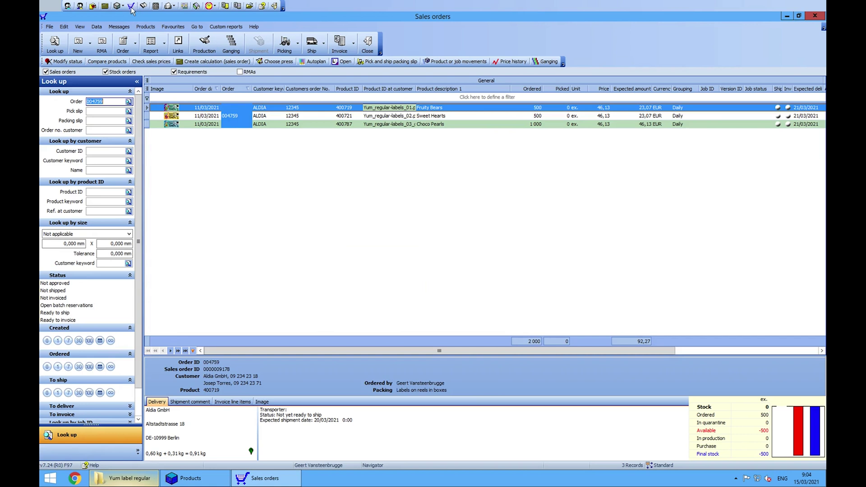
pyautogui.click(78, 43)
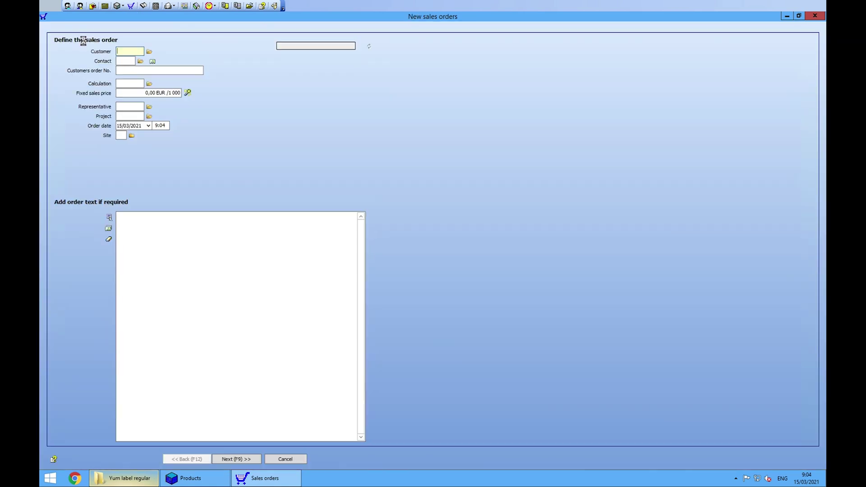
pyautogui.write('ALDIA')
pyautogui.press('Tab')
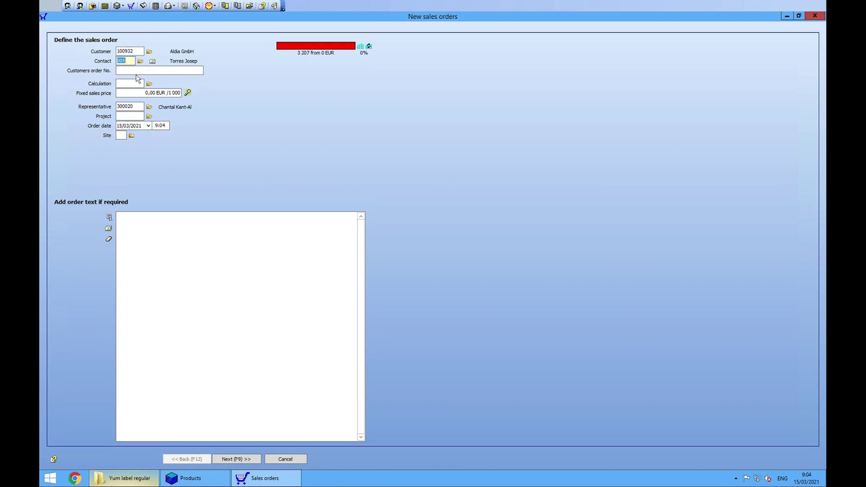
pyautogui.click(137, 71)
pyautogui.click(245, 459)
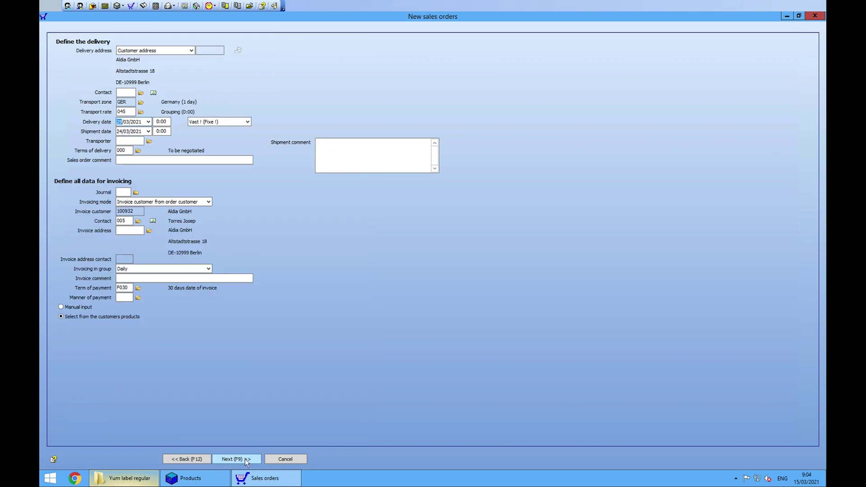
# - Set delivery date 22/03/2021 and advance to quantities per product
pyautogui.click(148, 122)
pyautogui.click(122, 176)
pyautogui.click(240, 460)
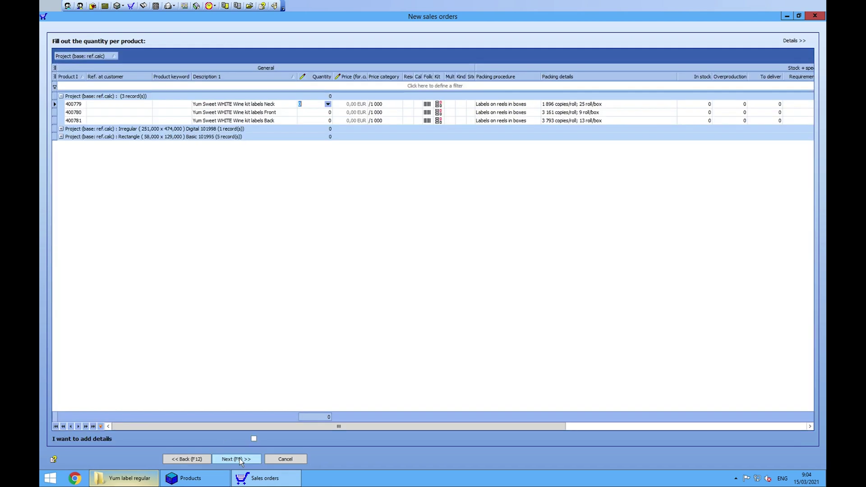
# - In the Rectangle group, enter 500 Choco Pearls, 1000 Fruity Bears and 500 Sweet Hearts
pyautogui.click(61, 137)
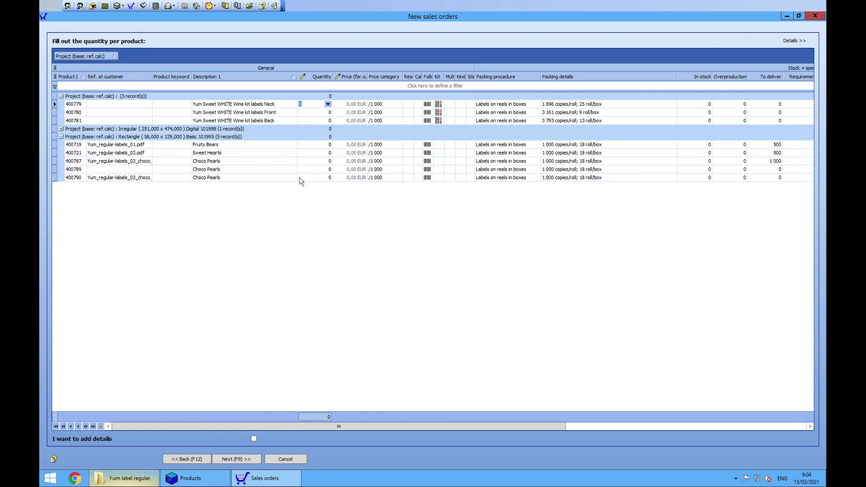
pyautogui.click(315, 178)
pyautogui.press('Return')
pyautogui.click(324, 144)
pyautogui.write('1000')
pyautogui.press('Return')
pyautogui.click(322, 152)
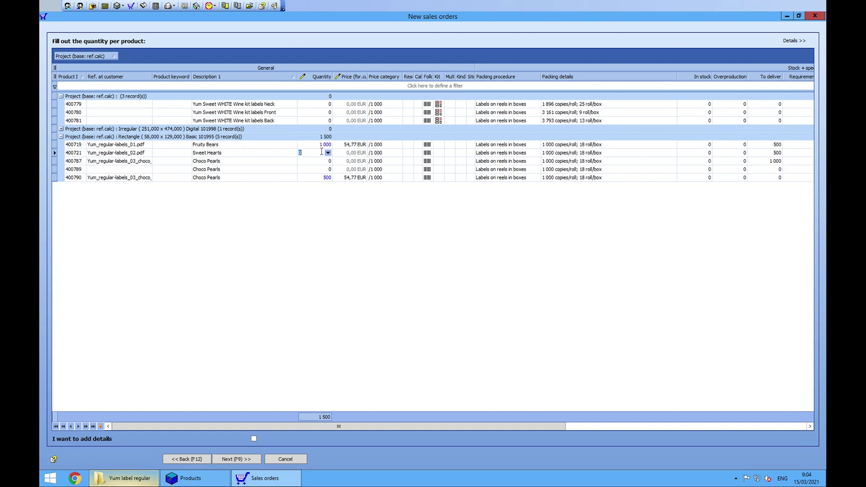
pyautogui.press('Return')
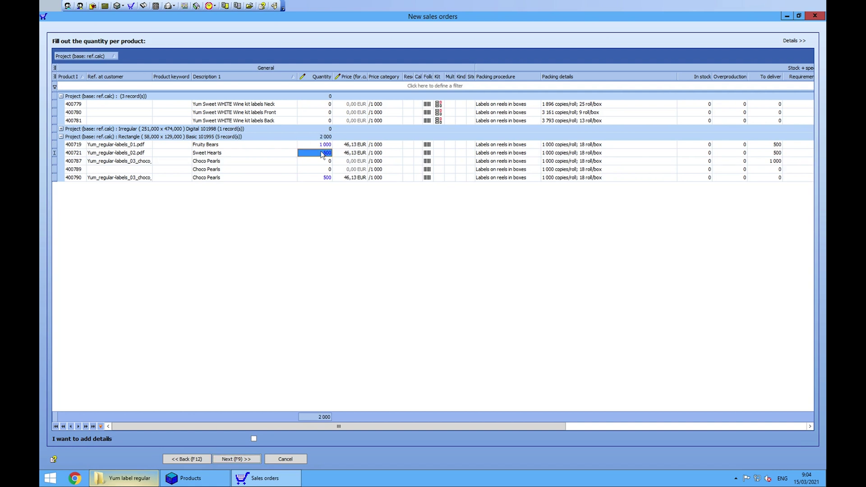
# - Advance through the remaining wizard steps and finish creating the three sales orders
pyautogui.click(255, 462)
pyautogui.click(256, 462)
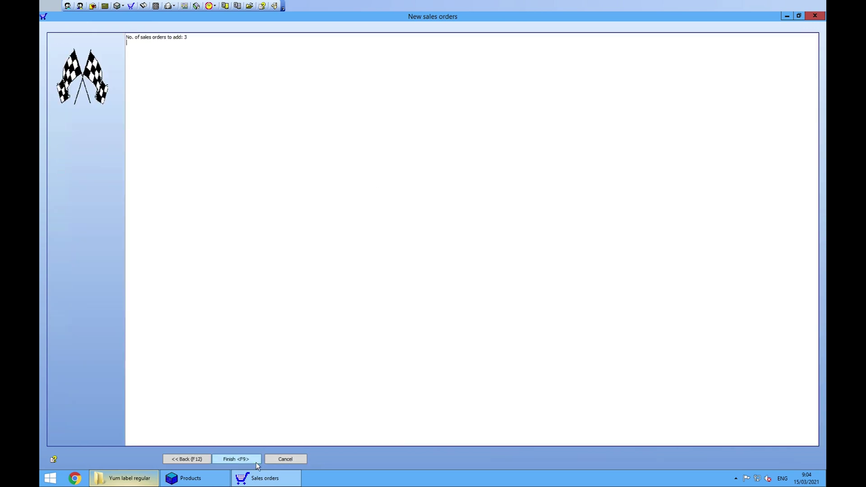
pyautogui.click(256, 462)
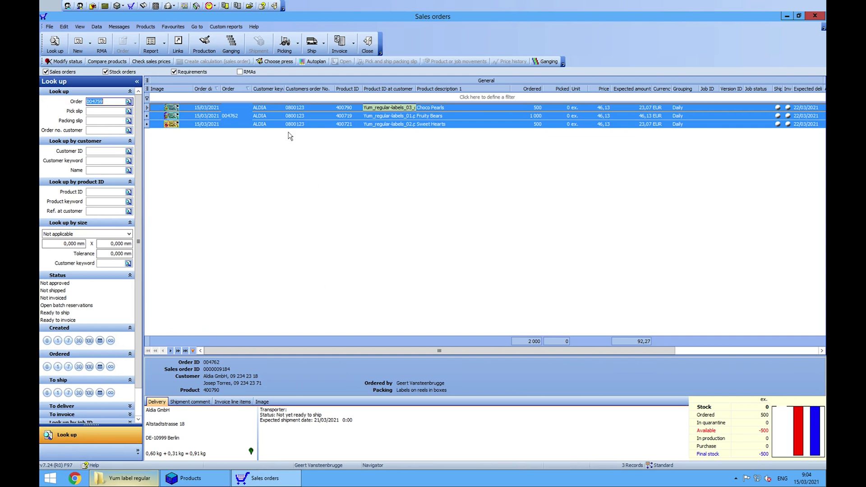
# - Start production for the three orders, keeping the default description, and reach the lane layout
pyautogui.click(204, 42)
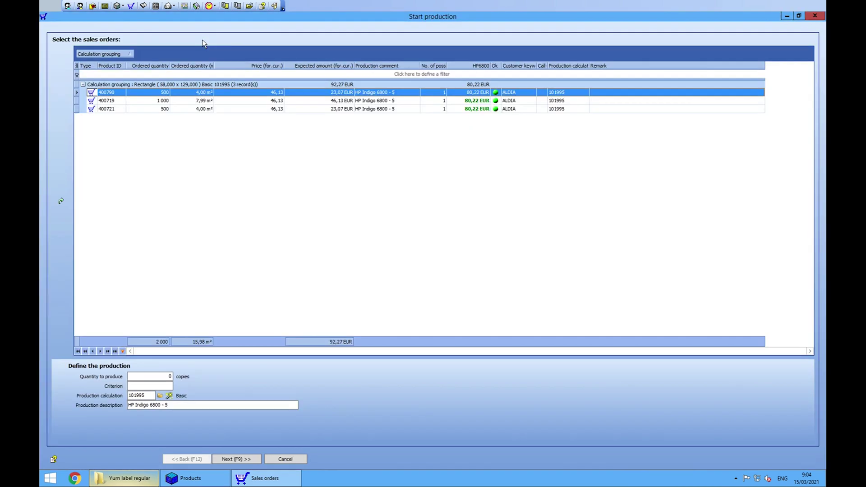
pyautogui.click(184, 405)
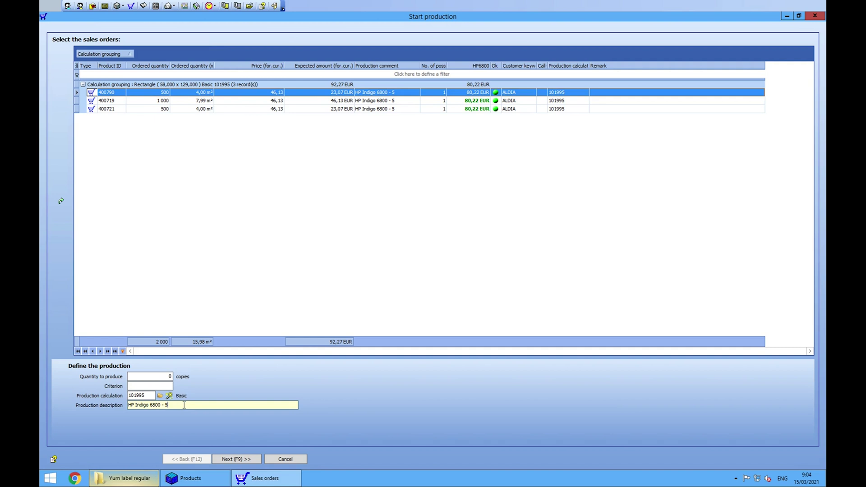
pyautogui.click(227, 458)
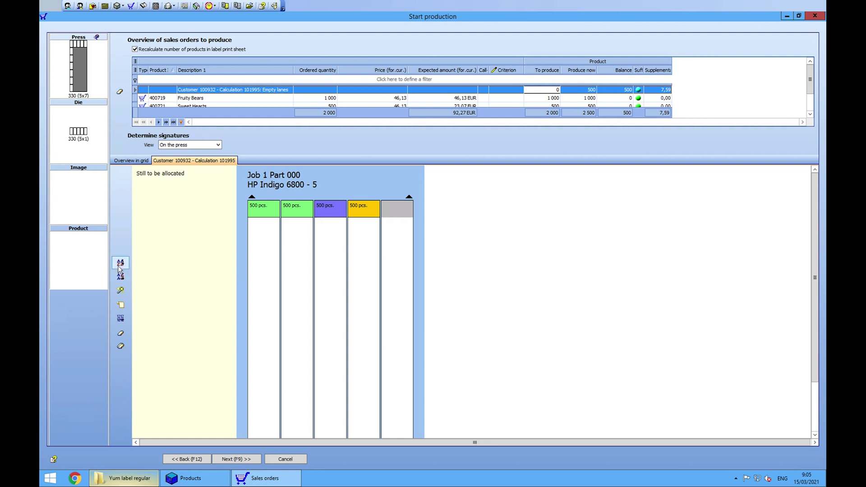
# - Try lane distributions (per product, four 500 pcs lanes) and settle on spreading across all five lanes
pyautogui.click(120, 265)
pyautogui.click(120, 276)
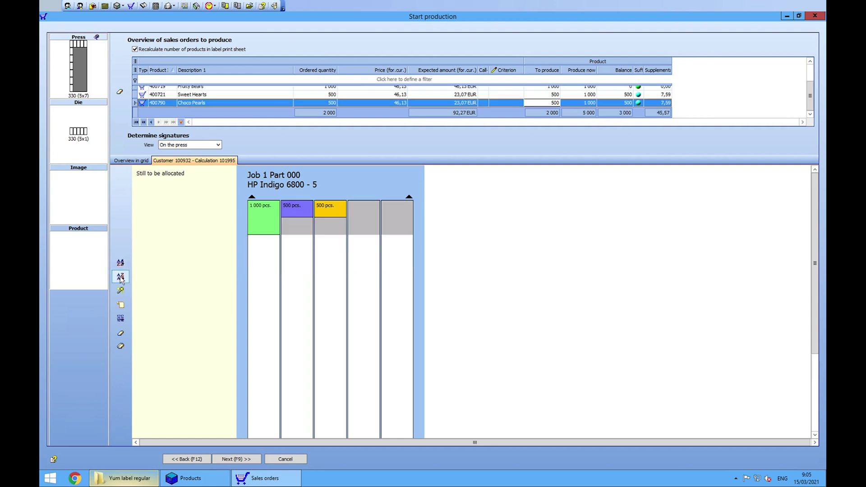
pyautogui.click(120, 290)
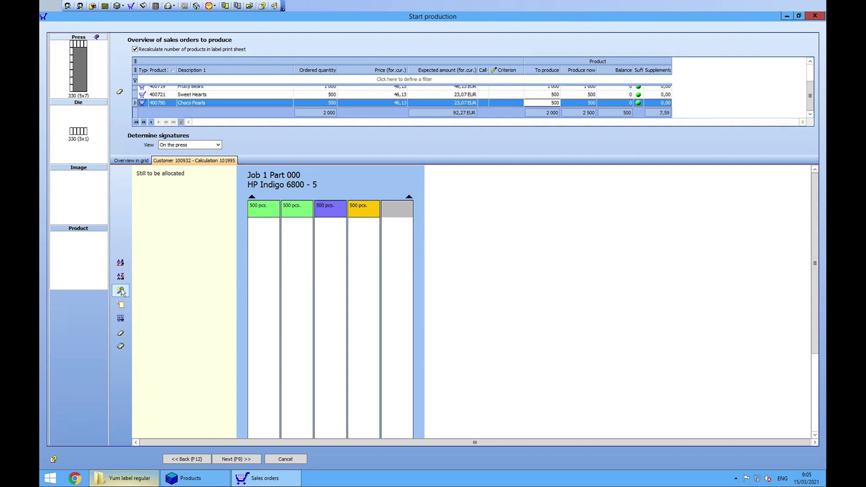
pyautogui.click(119, 263)
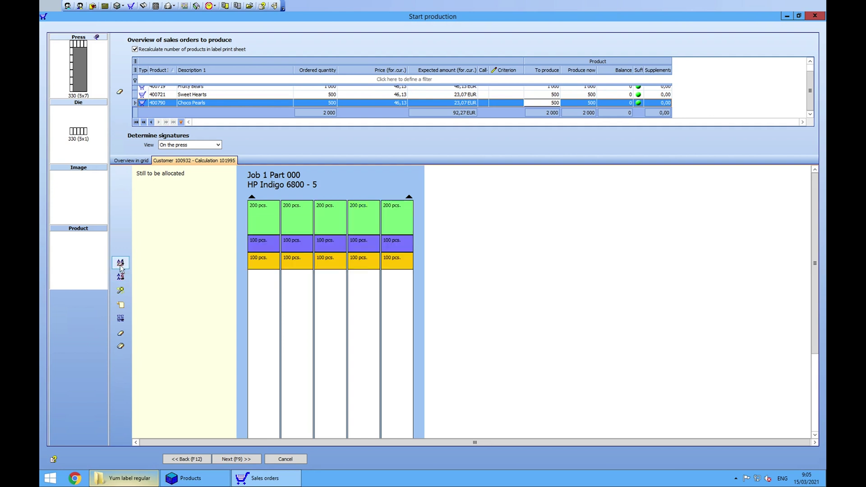
# - Advance past the lane layout and finish creating the HP Indigo 6800 production job
pyautogui.click(237, 459)
pyautogui.click(237, 459)
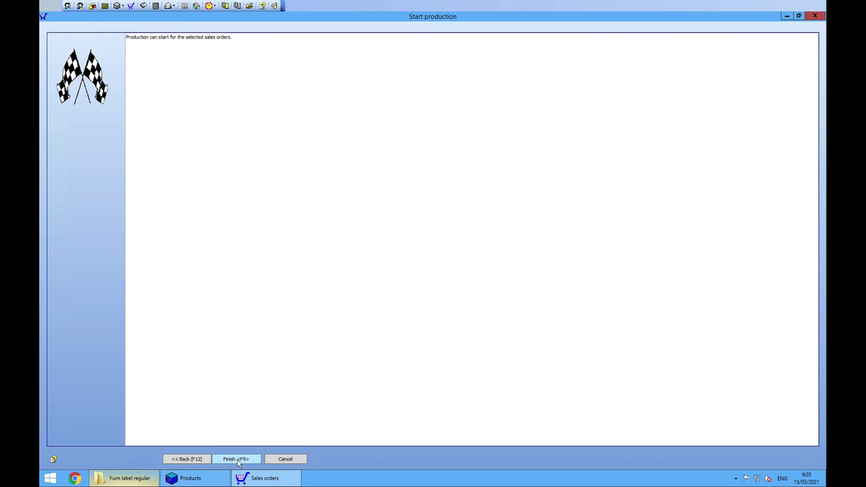
pyautogui.click(238, 459)
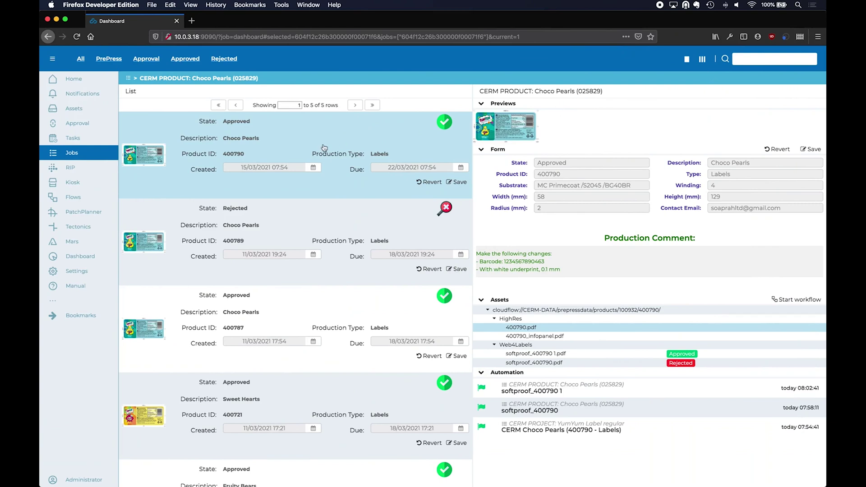
# - Under Jobs > CERM-Orders, select order 025830 and show its Plate_layout folder in the portal
pyautogui.click(103, 154)
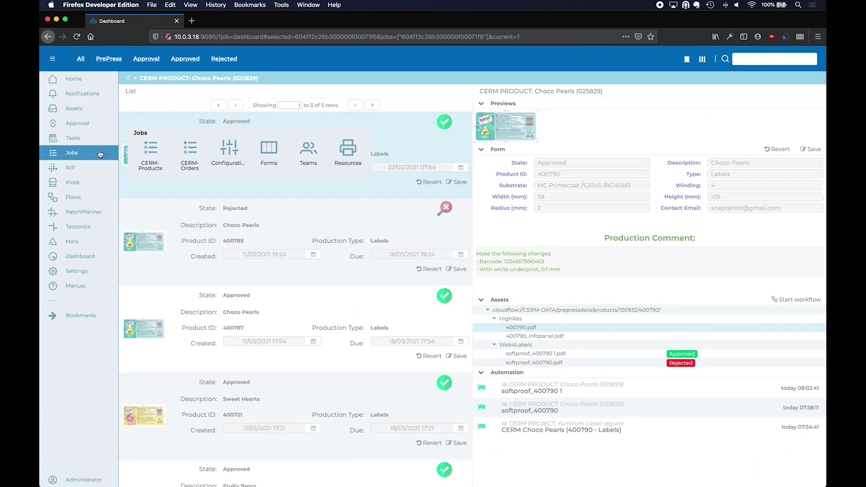
pyautogui.click(191, 150)
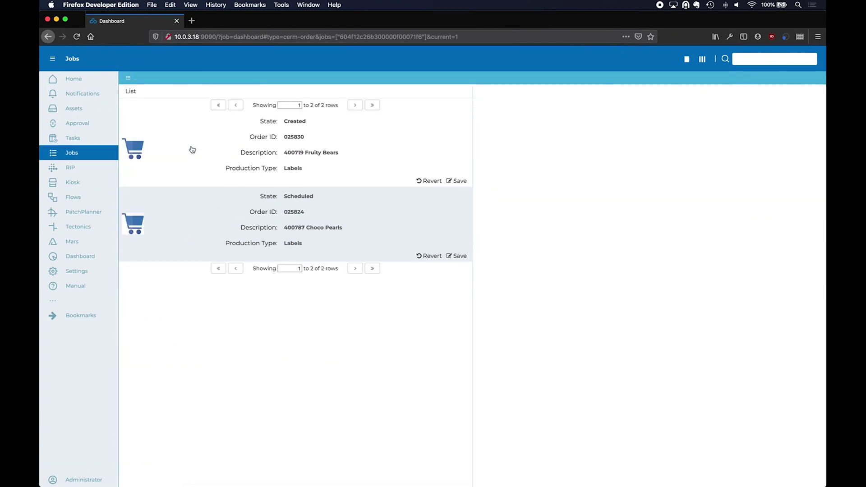
pyautogui.click(192, 150)
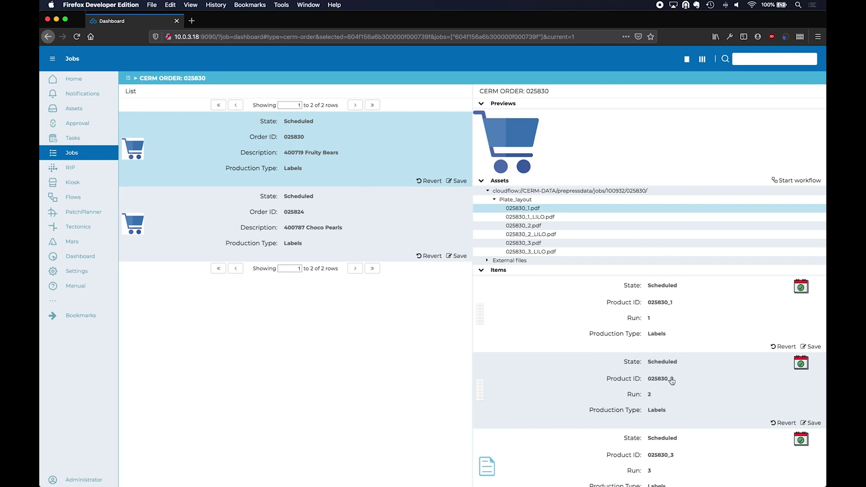
pyautogui.rightClick(537, 199)
pyautogui.click(566, 245)
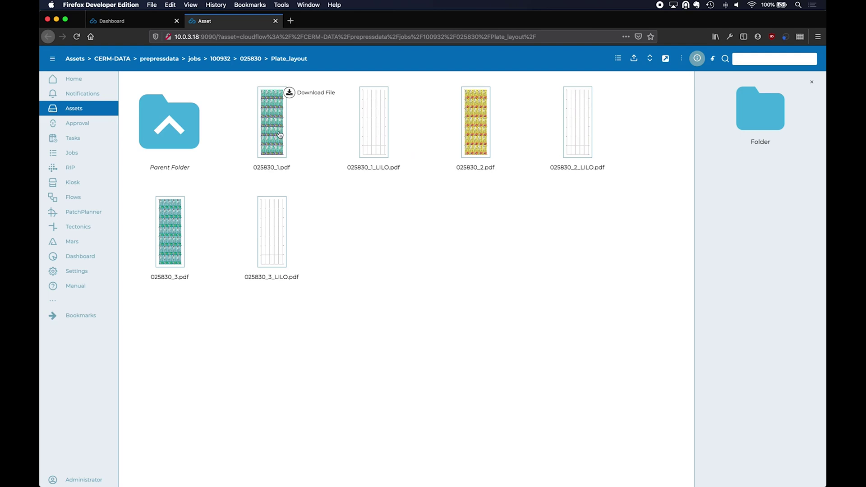
# - Compare 025830_1.pdf with 025830_1_LILO.pdf, zoom into the plate layout, then close the viewer
pyautogui.doubleClick(281, 136)
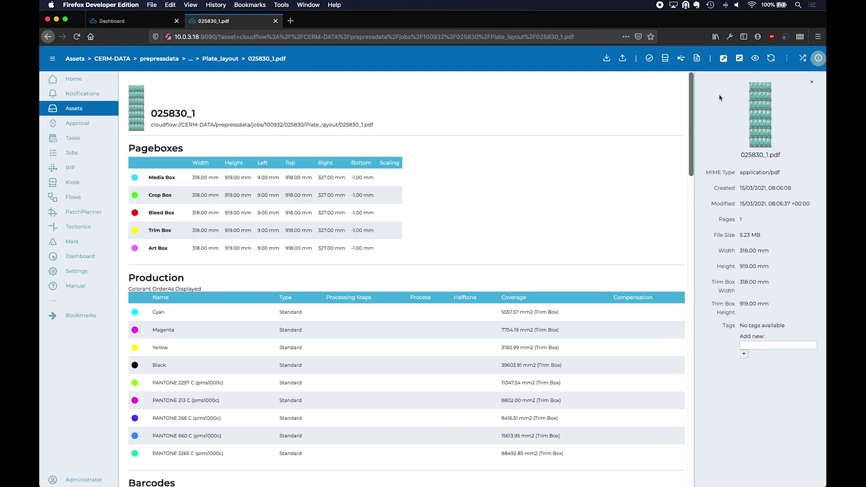
pyautogui.click(801, 59)
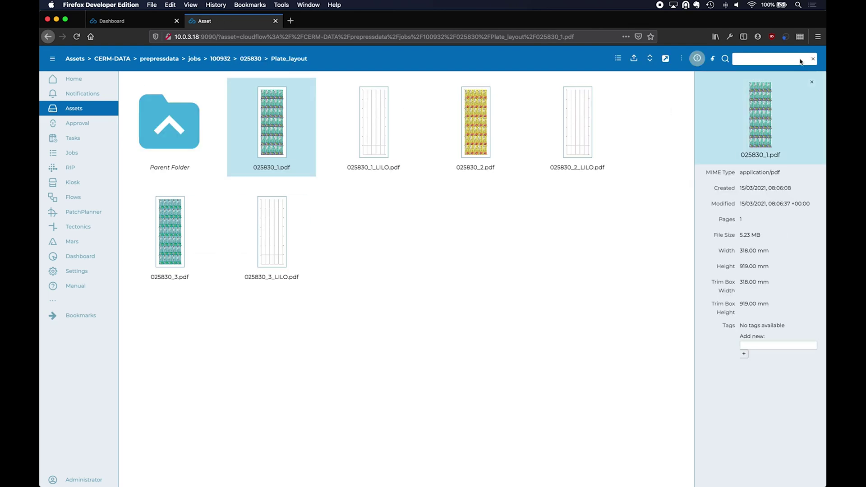
pyautogui.click(387, 142)
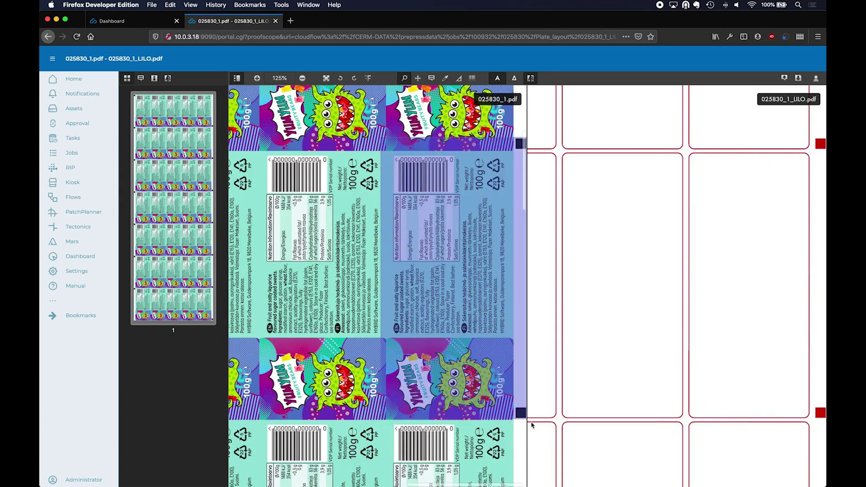
pyautogui.moveTo(381, 138); pyautogui.dragTo(531, 427)
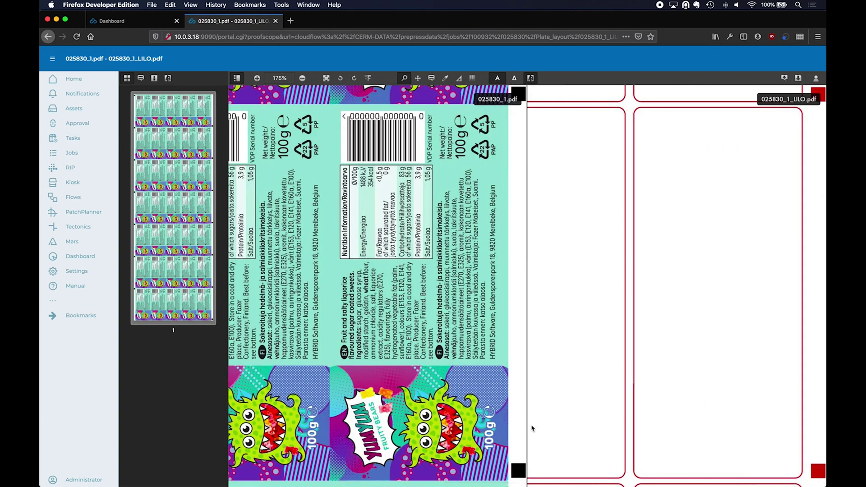
pyautogui.click(275, 21)
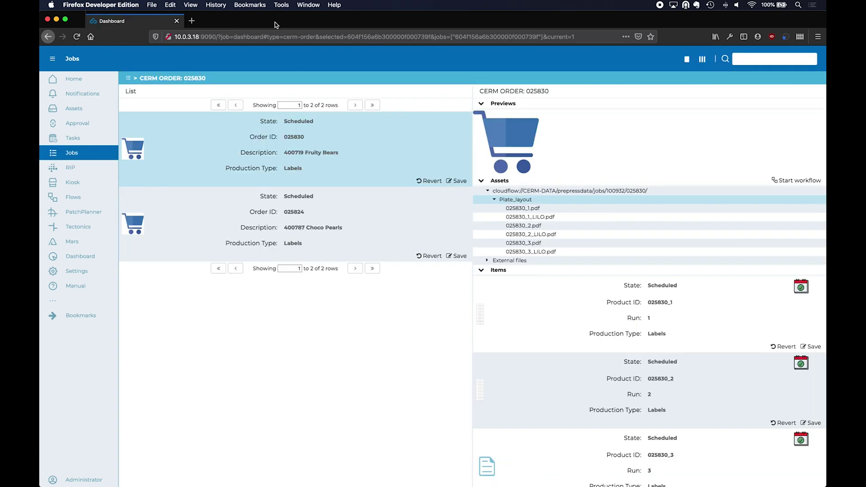
# - Switch desktops to the CERM Job explorer showing job 025830's confirmation
pyautogui.hotkey('ctrl', 'Right')
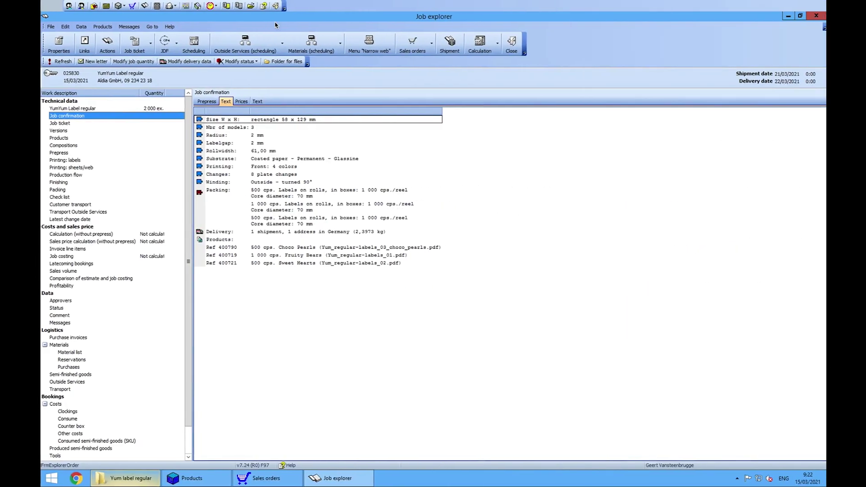